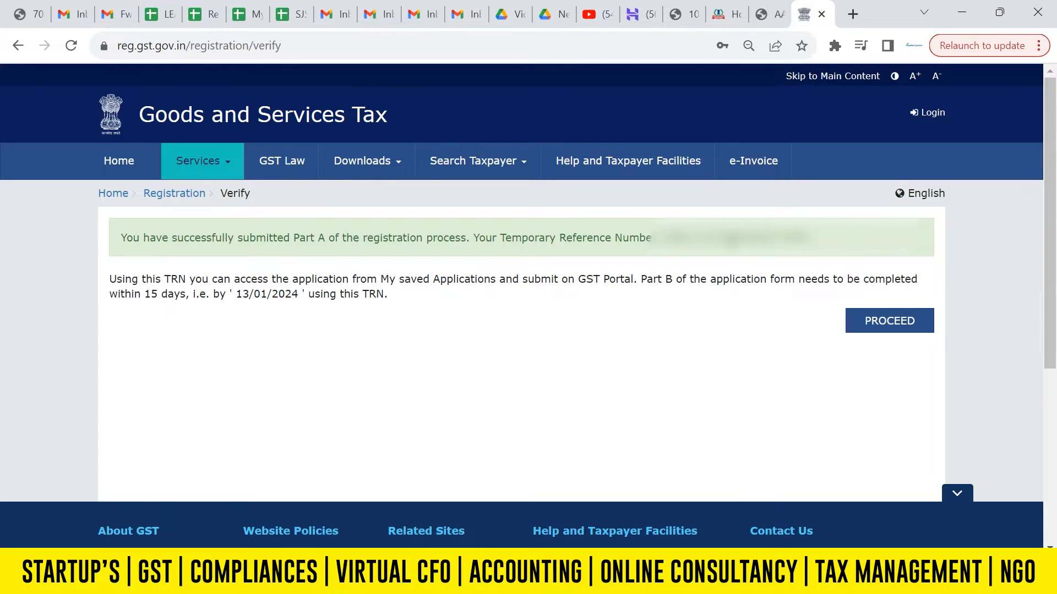
double_click(730, 239)
right_click(731, 240)
click(749, 257)
click(648, 378)
right_click(715, 245)
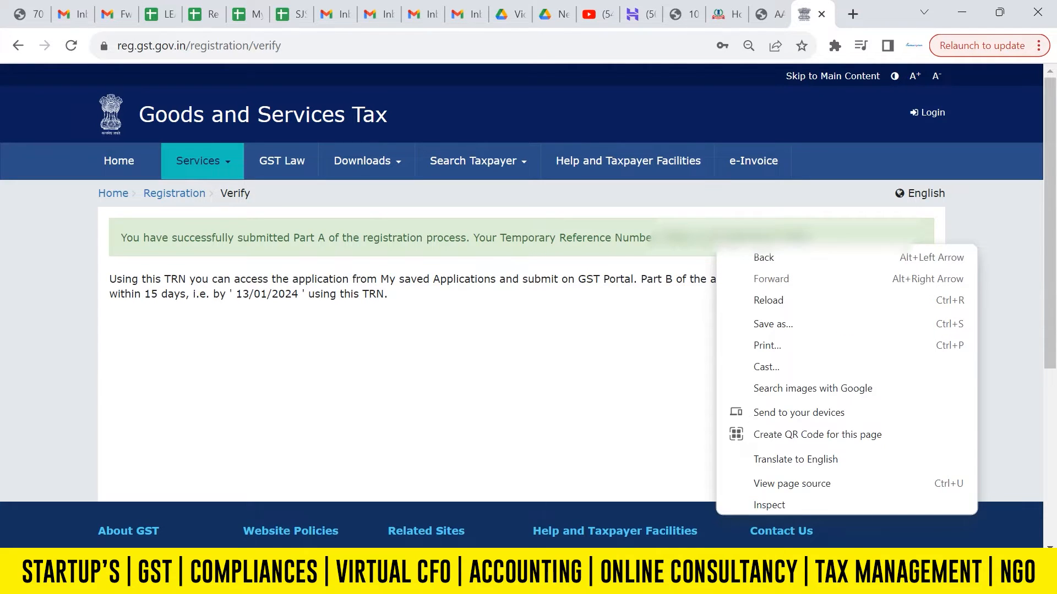
click(721, 239)
double_click(727, 238)
right_click(727, 238)
click(742, 250)
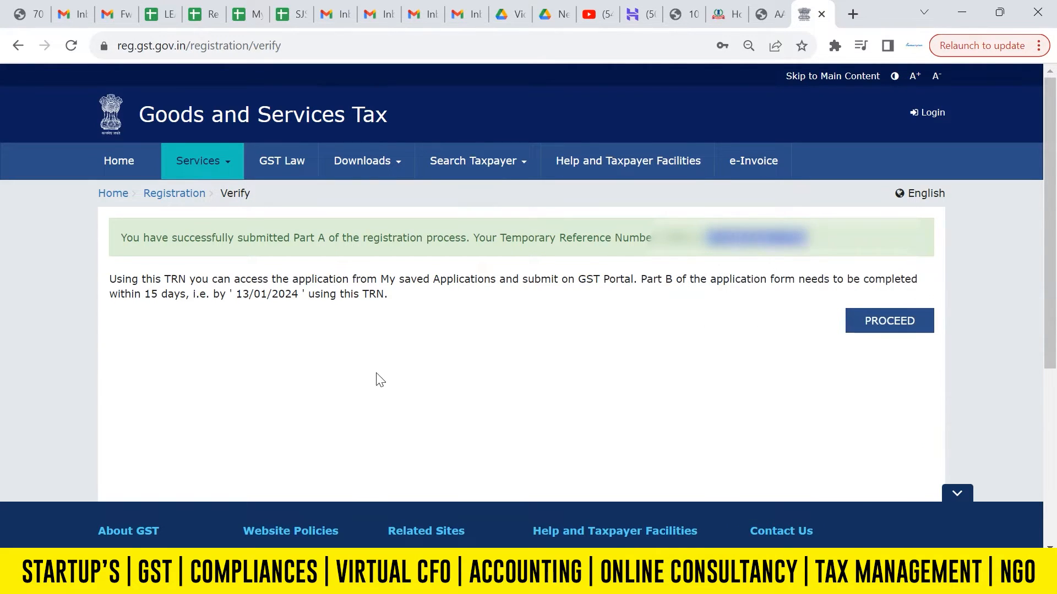
click(378, 378)
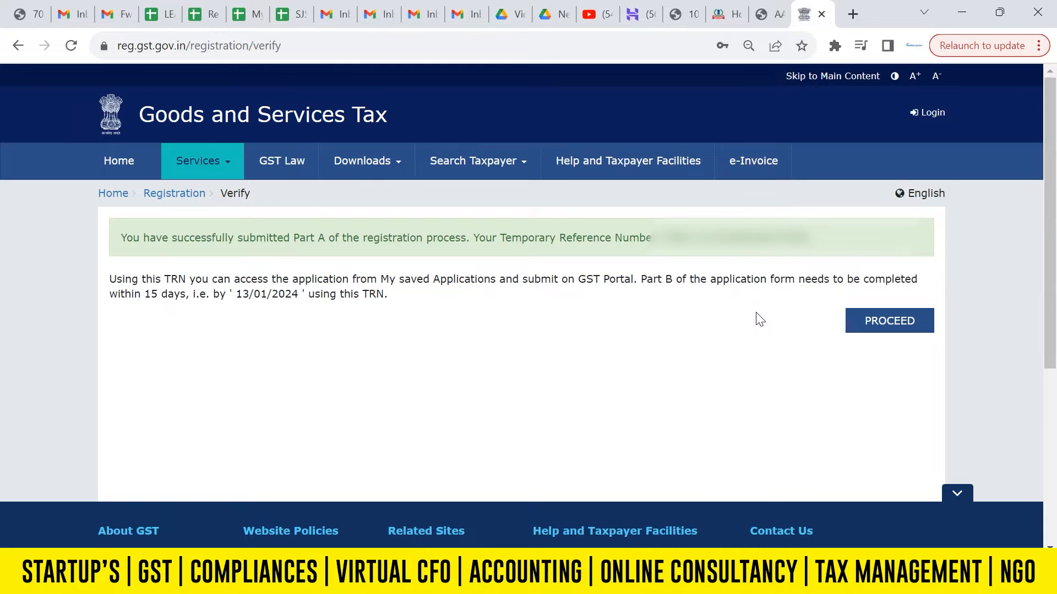
- Access Part B of the registration with the pasted TRN and the CAPTCHA code
click(877, 327)
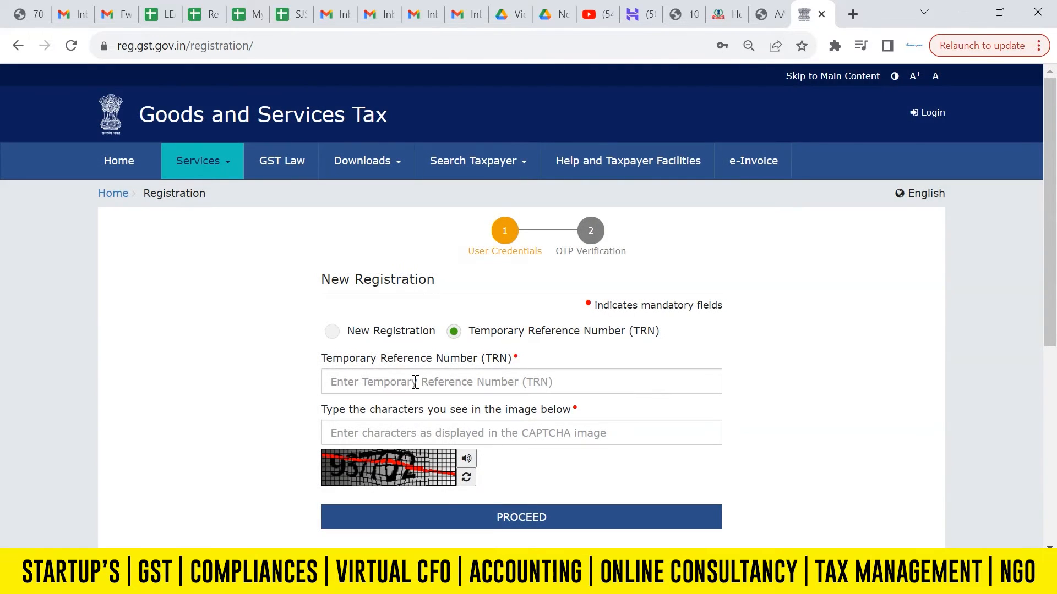
click(415, 381)
key(ctrl+v)
click(385, 435)
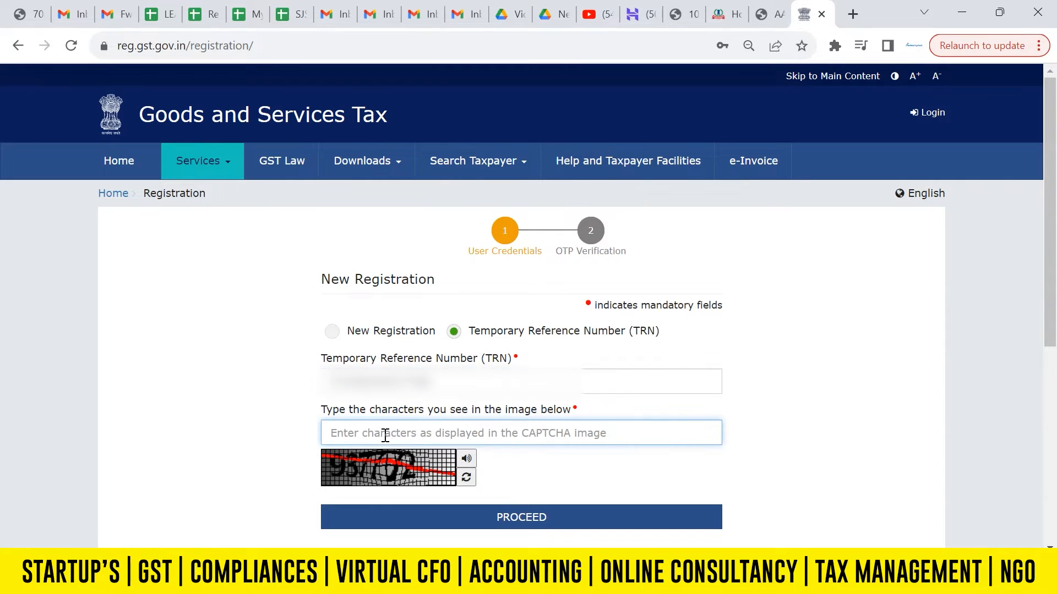
text(93)
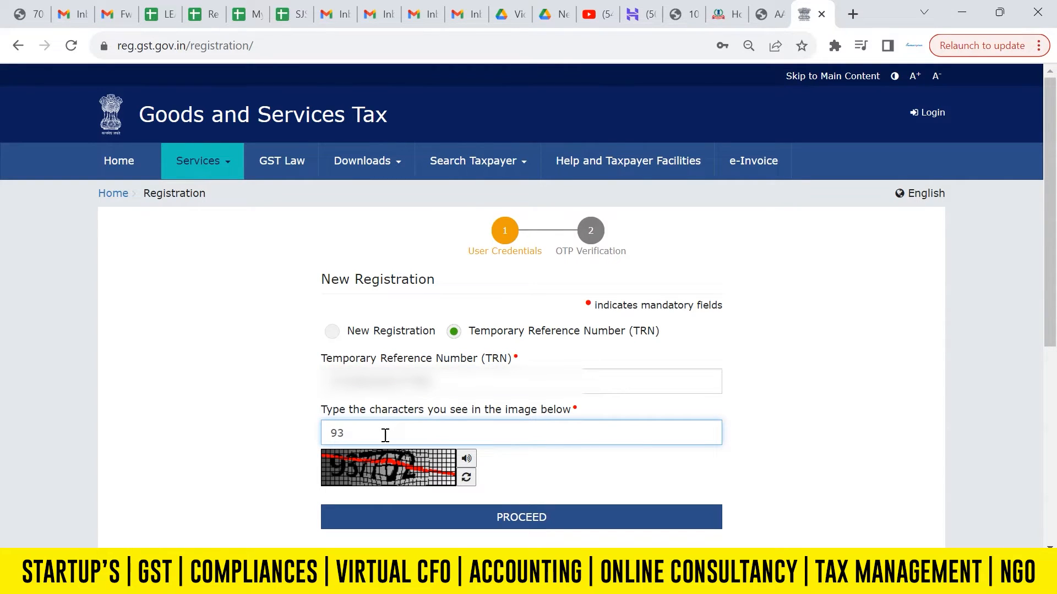
text(7772)
click(254, 417)
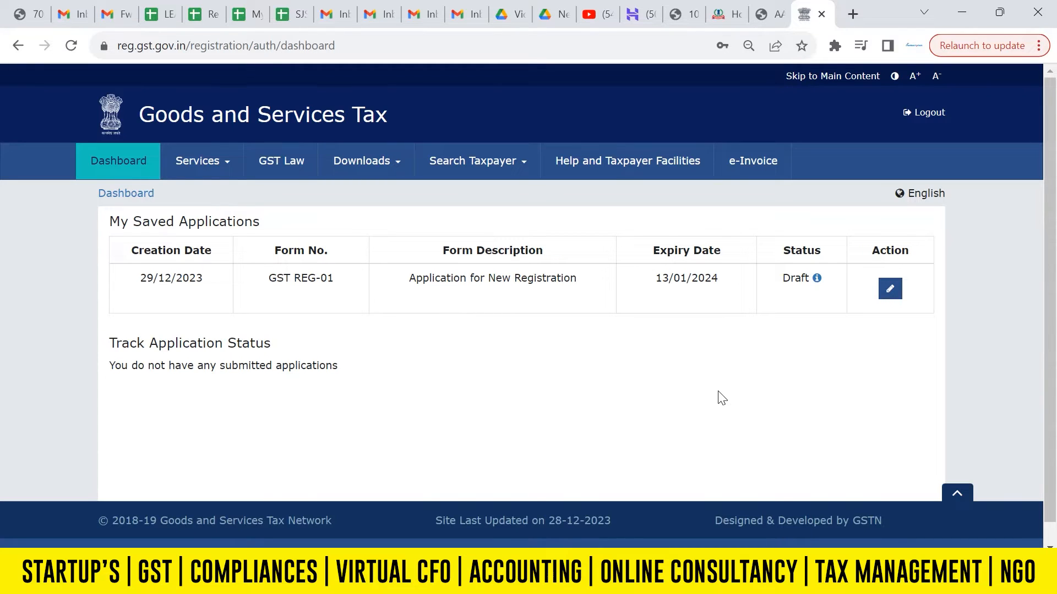
- Resume editing the saved draft REG-01 application to reach its Business Details form
click(889, 290)
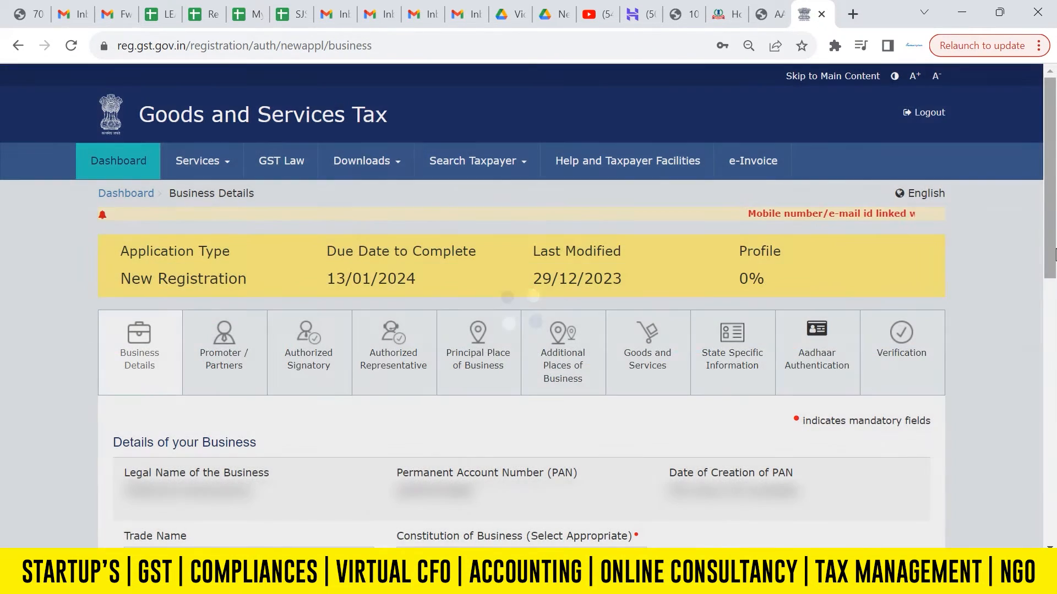
scroll(466, 398, down, 1)
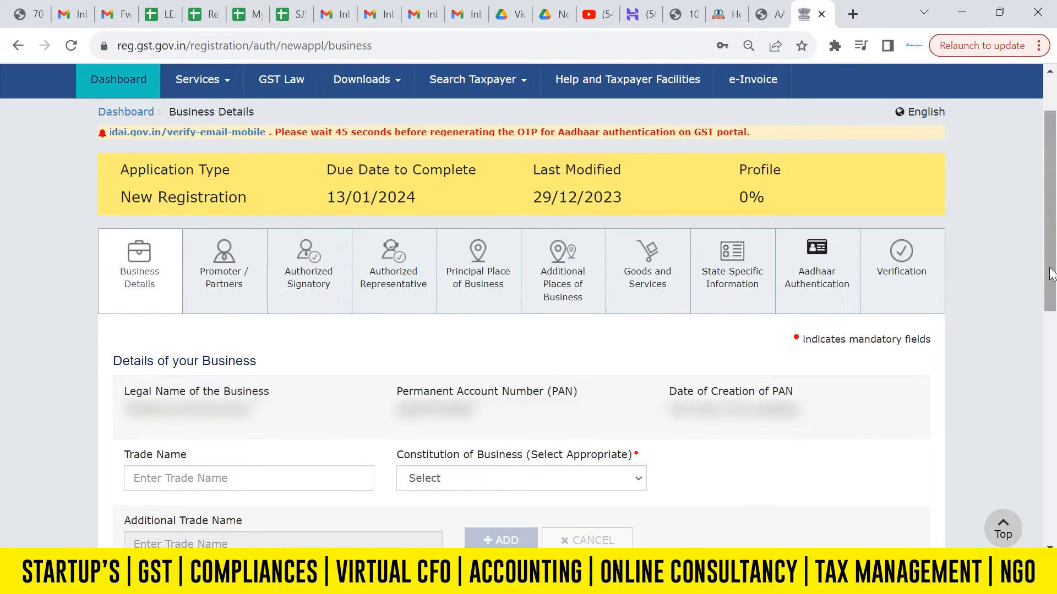
drag(1051, 274, 1031, 323)
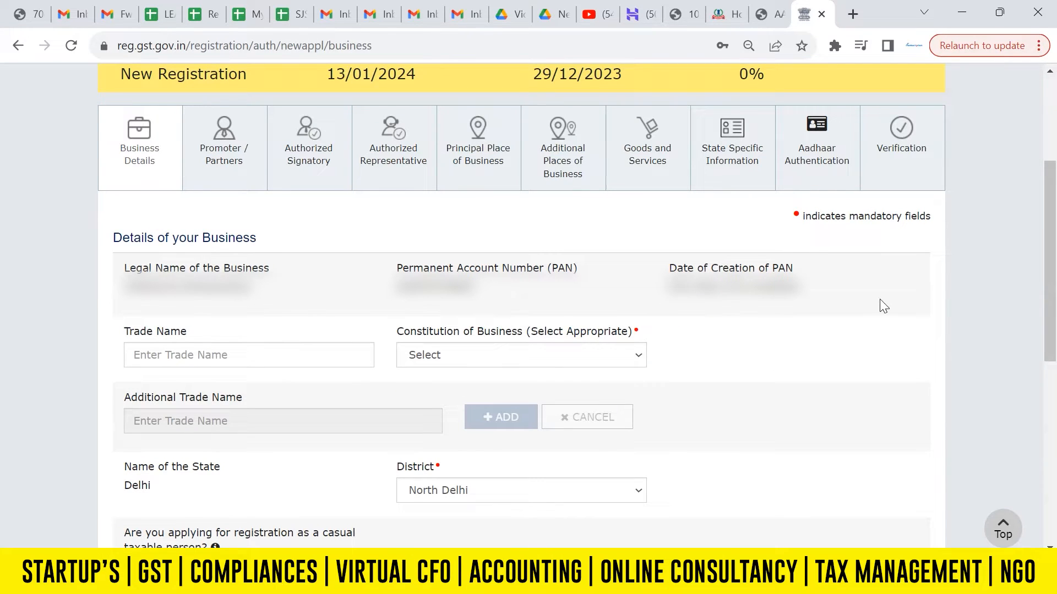
- Set the constitution of business to Partnership and the registration reason to Voluntary Basis
scroll(425, 291, down, 1)
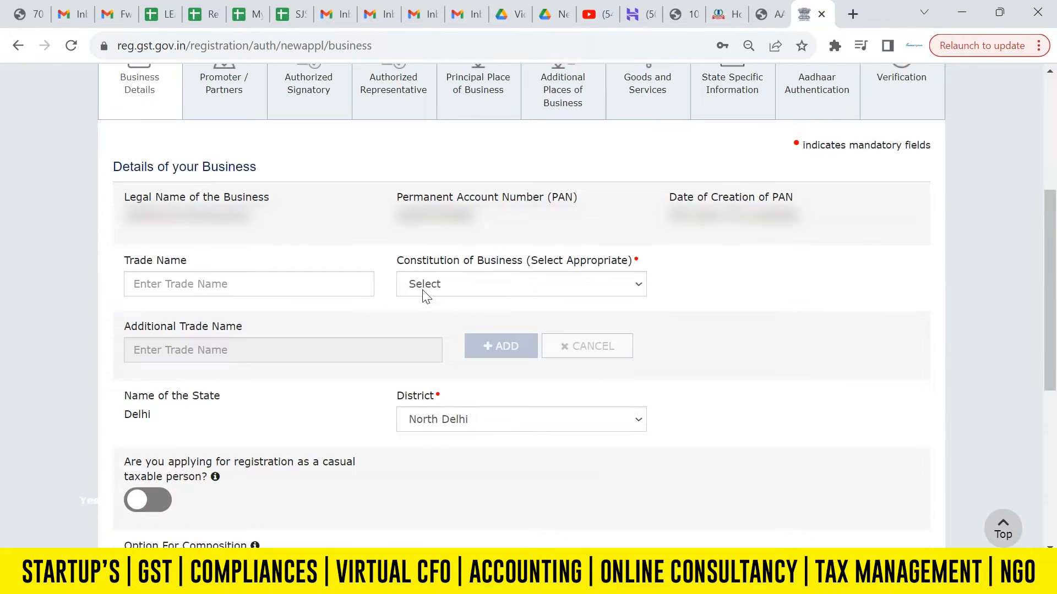
click(501, 286)
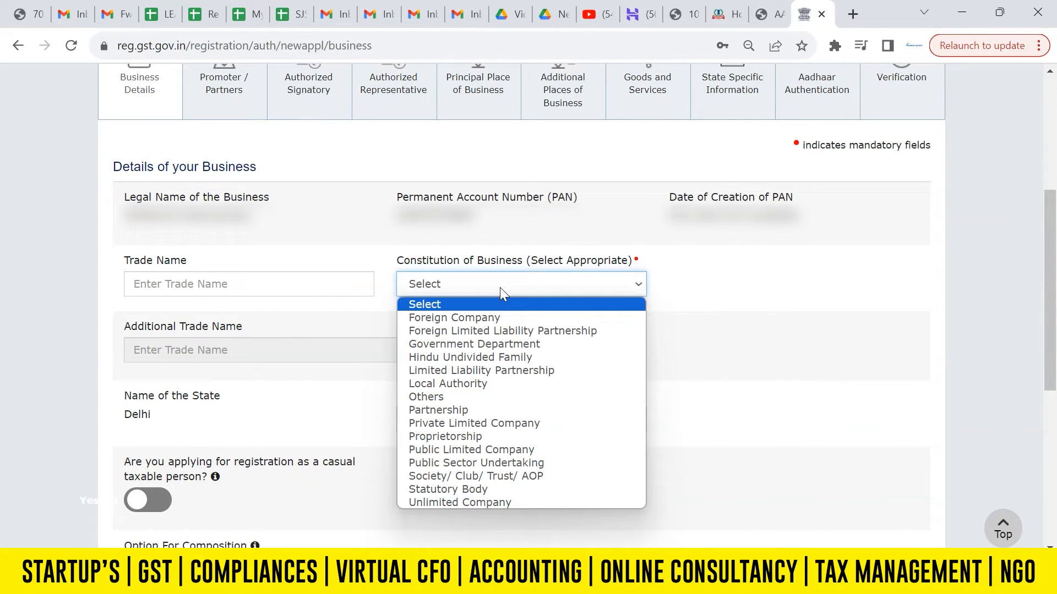
click(492, 409)
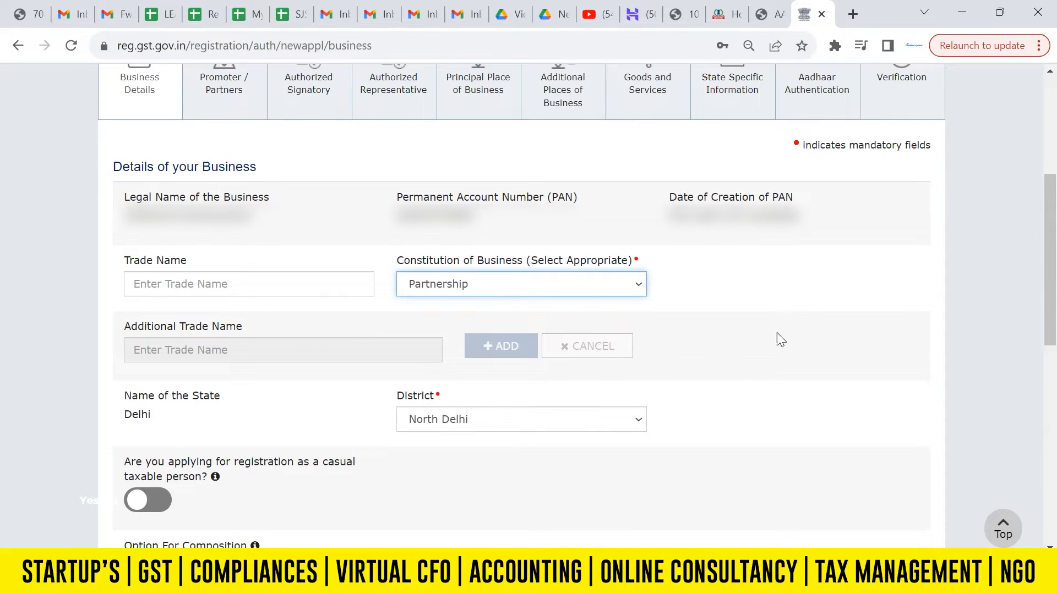
drag(1051, 311, 1050, 367)
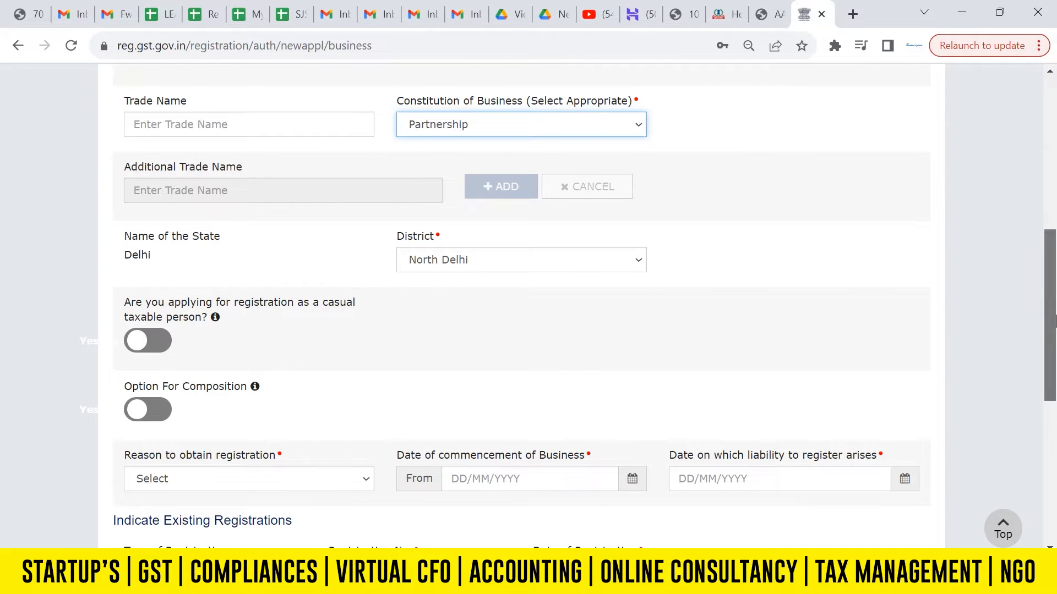
drag(1051, 319, 1050, 383)
click(242, 299)
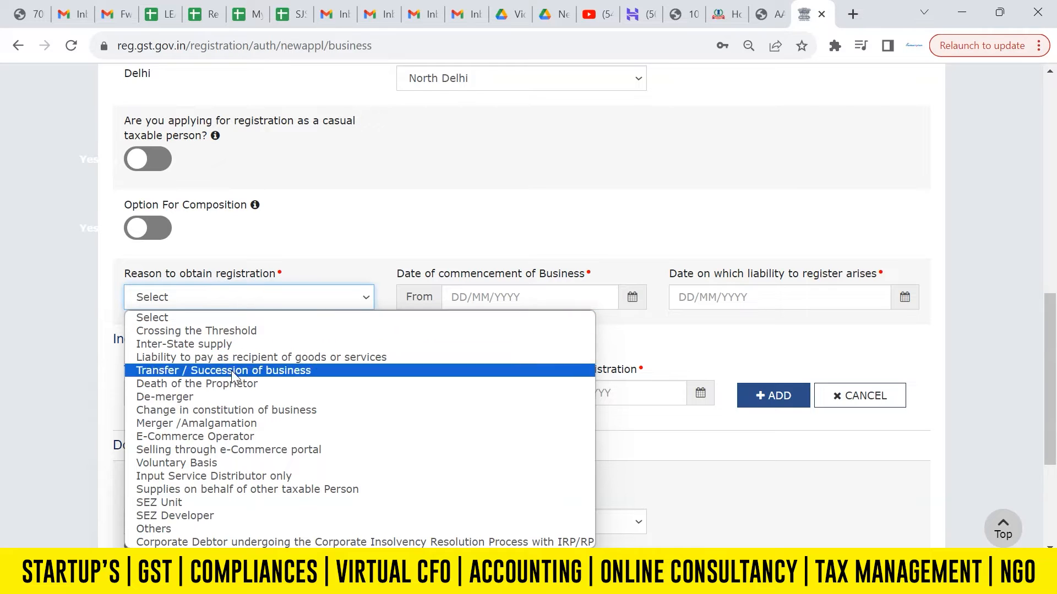
click(225, 468)
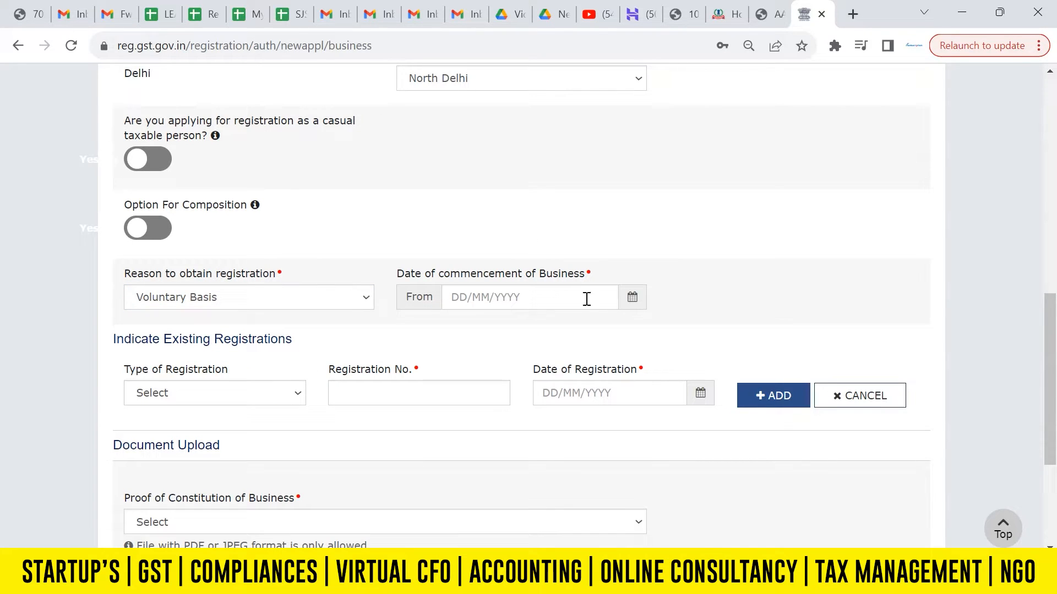
- Set the commencement date to 01/11/2023 and choose the existing registration type
click(632, 300)
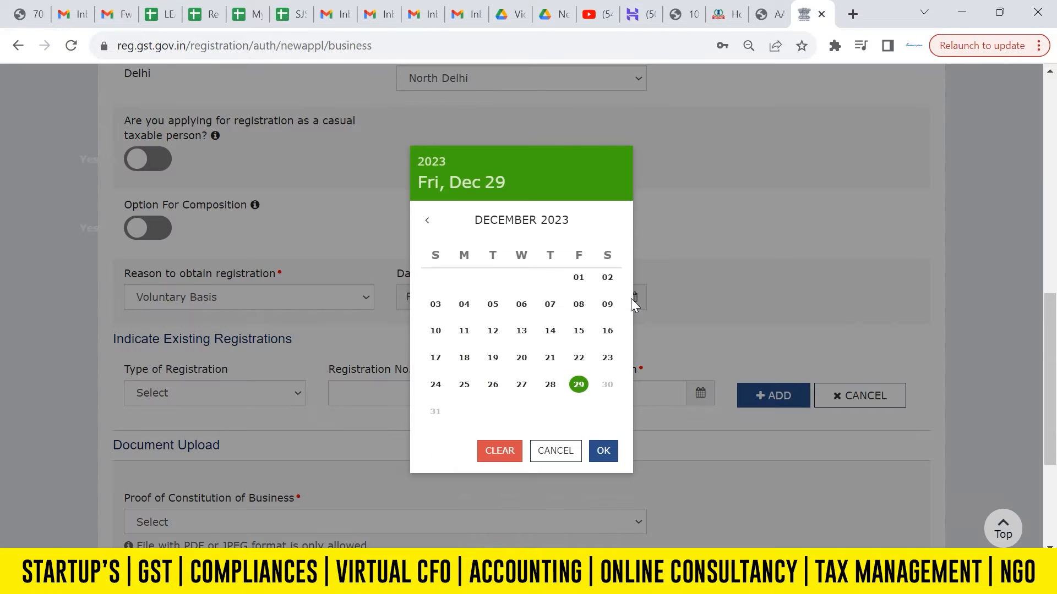
click(427, 221)
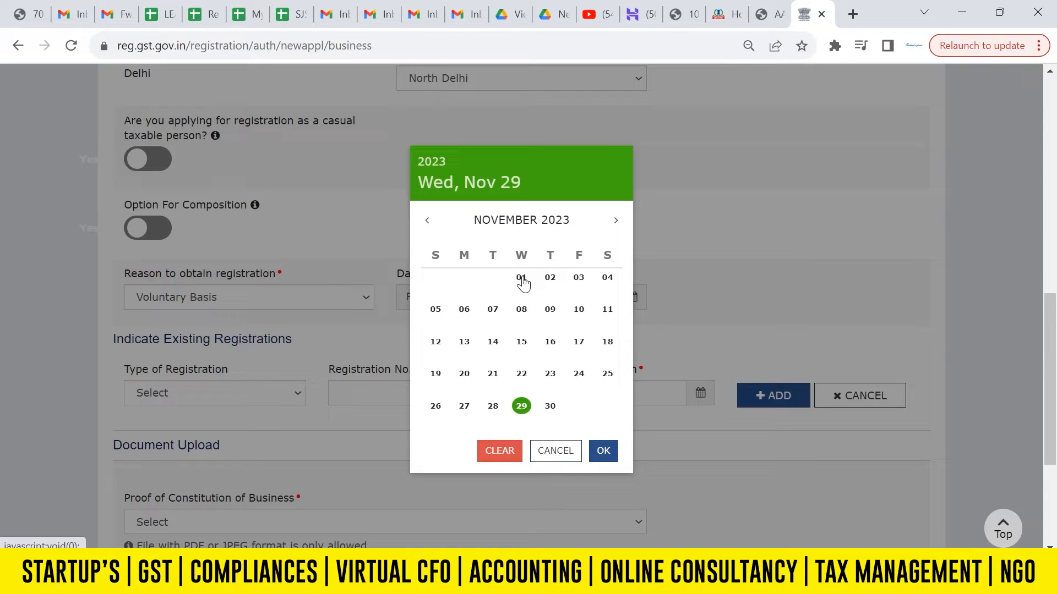
click(522, 278)
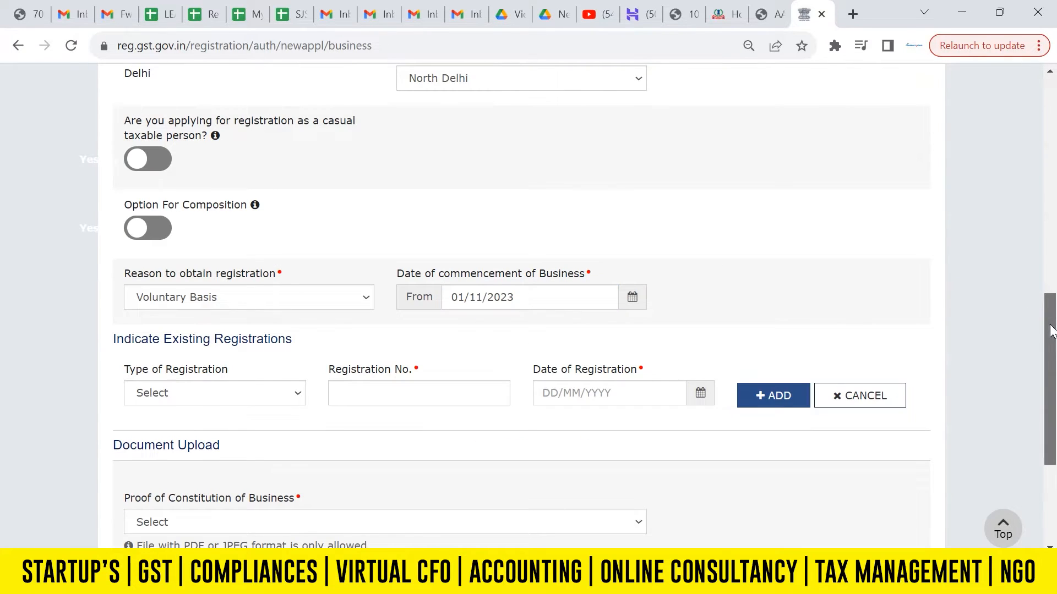
scroll(1051, 330, down, 3)
click(241, 258)
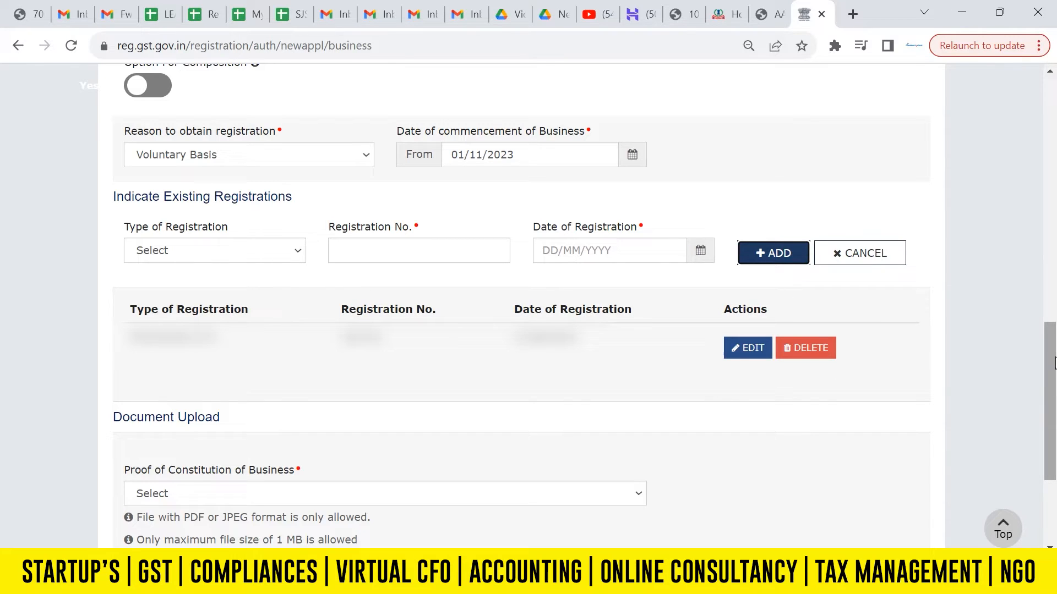
- Upload a Partnership Deed as proof of constitution and save the Business Details
scroll(1054, 363, down, 2)
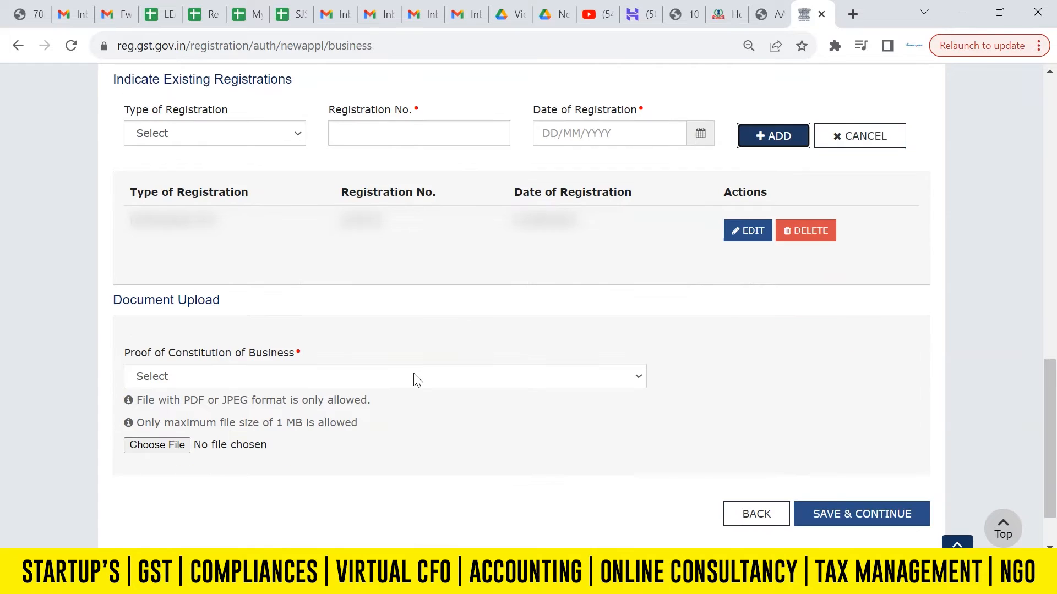
click(245, 378)
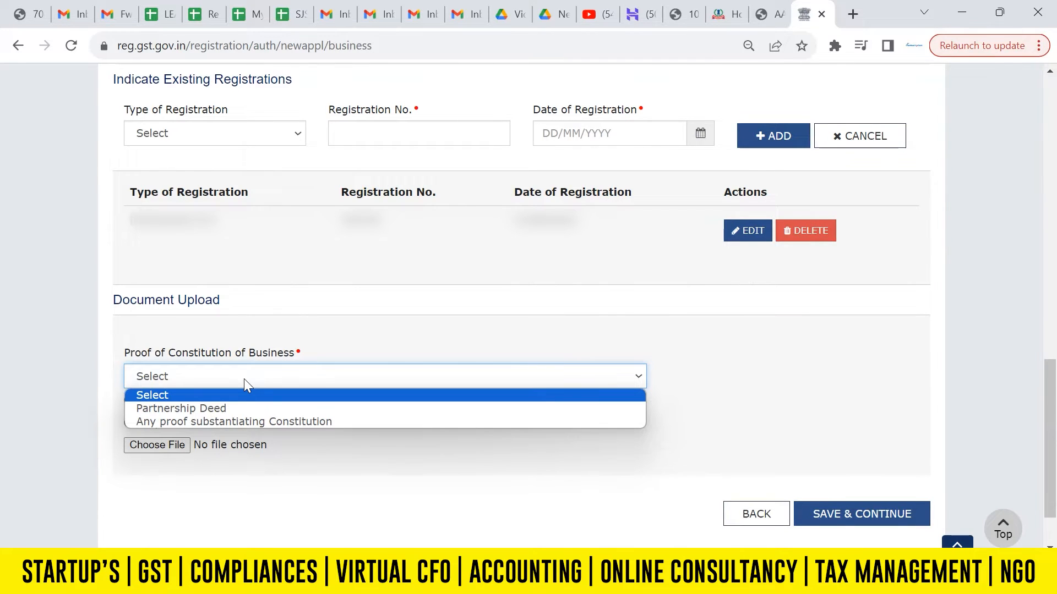
click(236, 408)
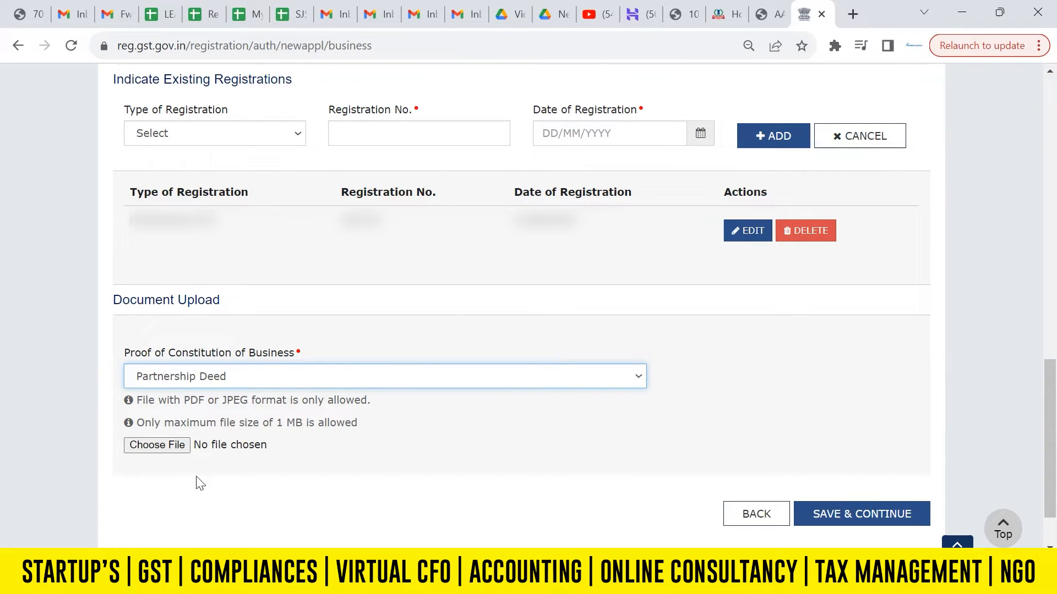
click(166, 444)
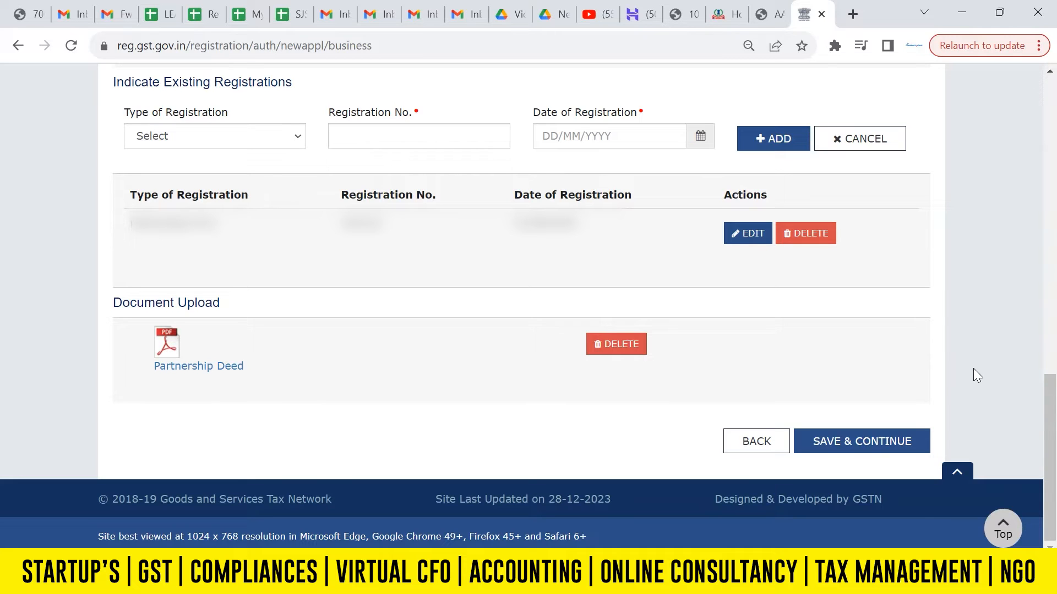
click(856, 445)
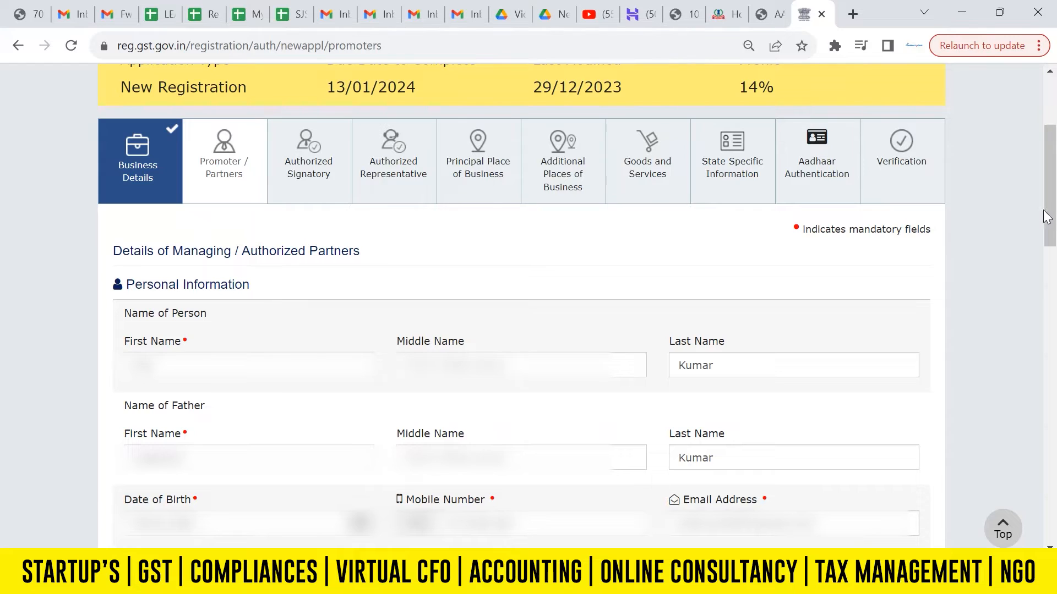
- Mark the partner as also an authorized signatory and save this partner
scroll(563, 224, down, 2)
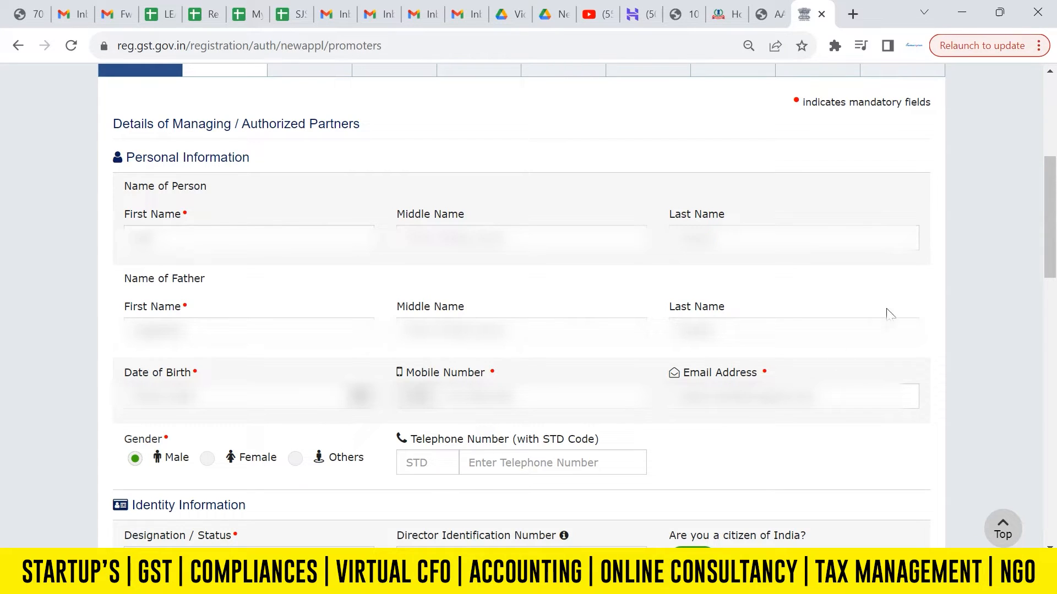
drag(1052, 237, 1052, 417)
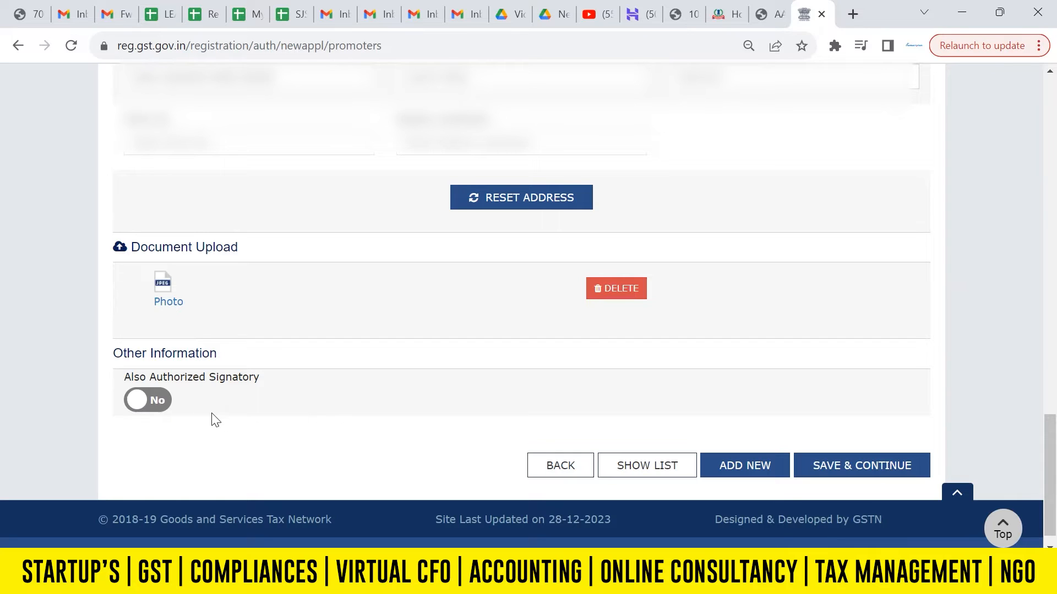
click(137, 410)
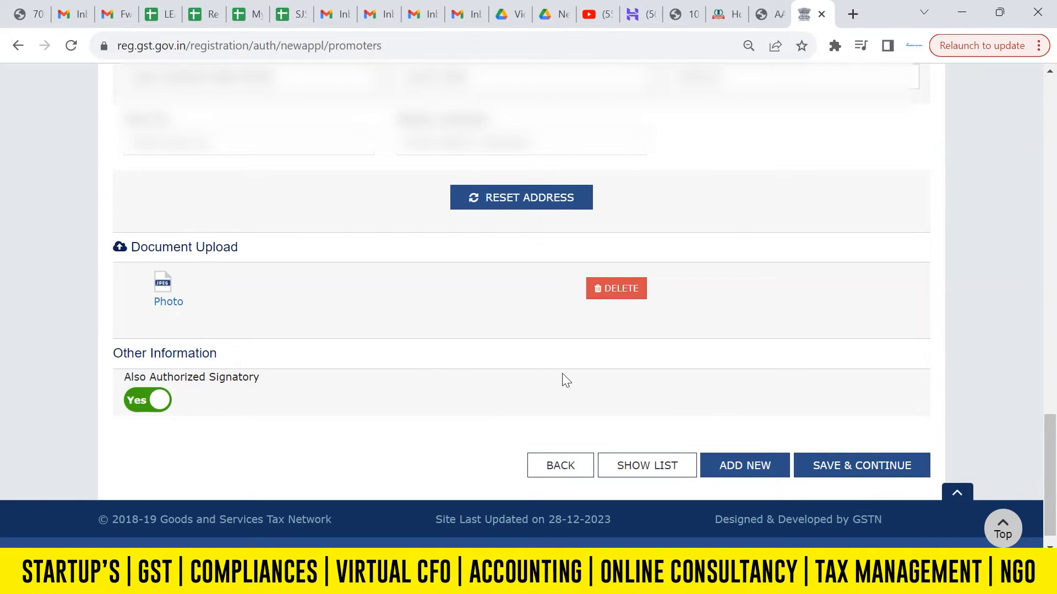
click(732, 468)
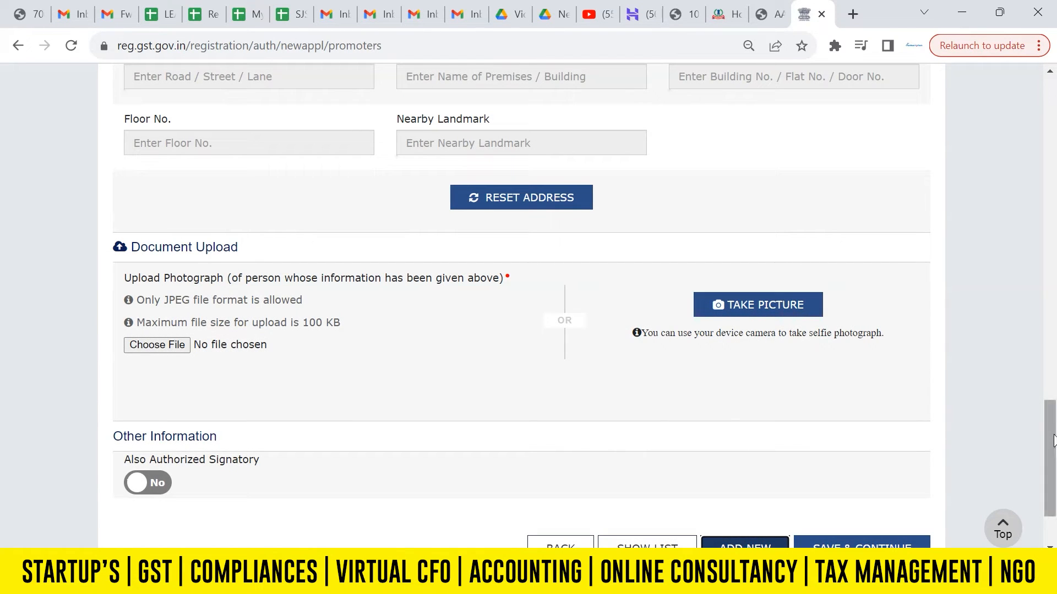
- Save the promoter details, accepting the warning about the missing locality
drag(1053, 440, 1053, 188)
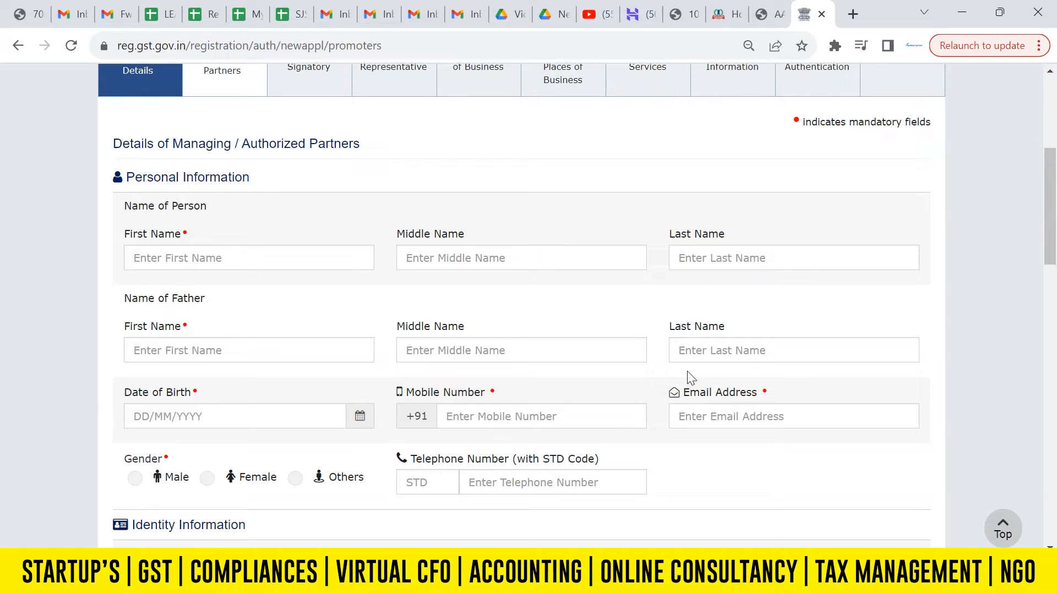
mouse_move(316, 582)
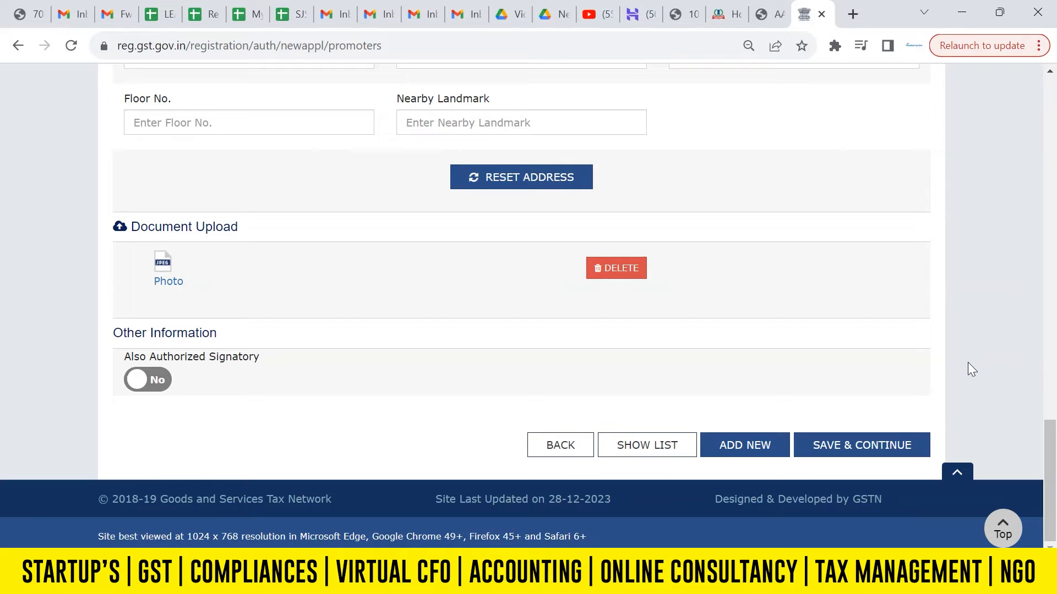
click(879, 444)
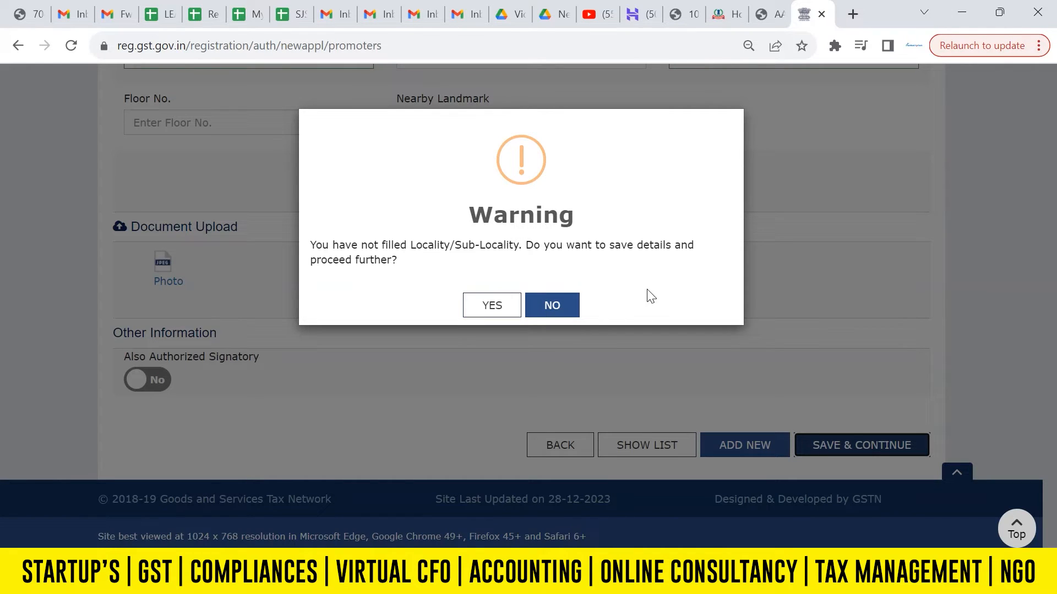
click(471, 305)
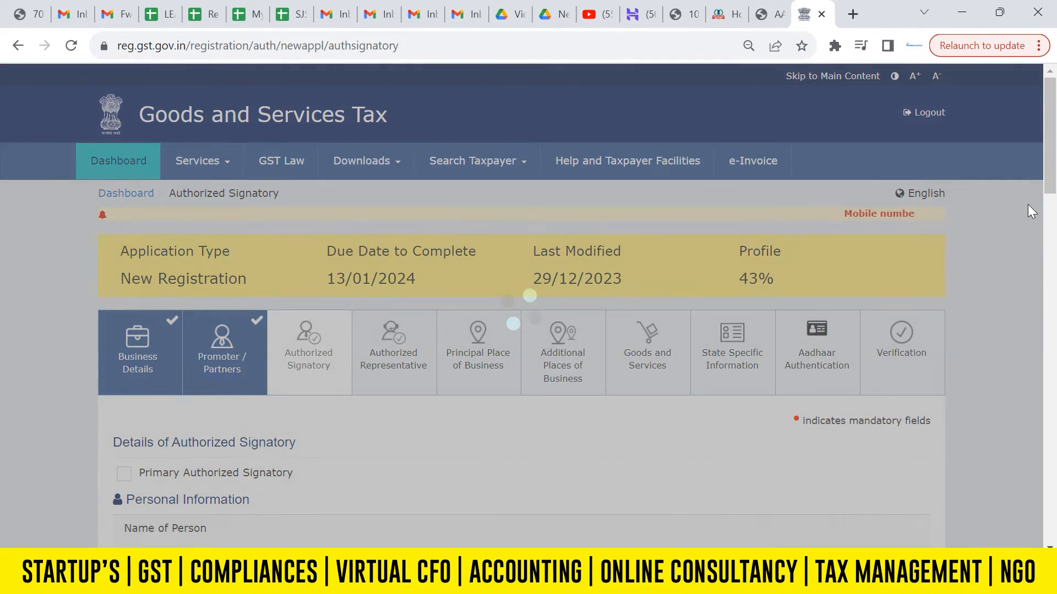
- Save the primary authorized signatory with a Letter of Authorisation upload, adding no representative
drag(1051, 180, 1051, 238)
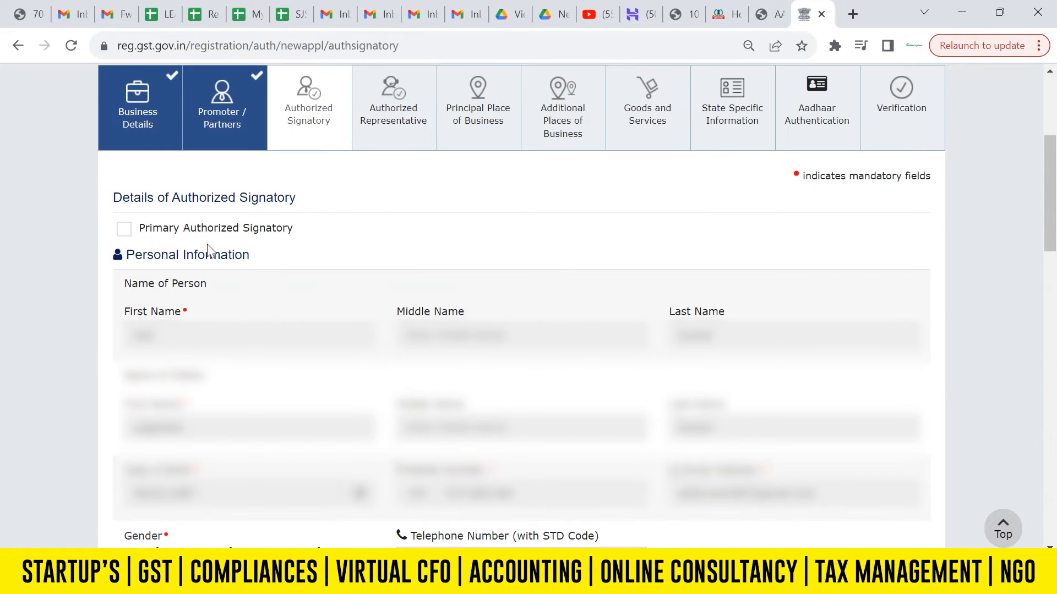
click(124, 233)
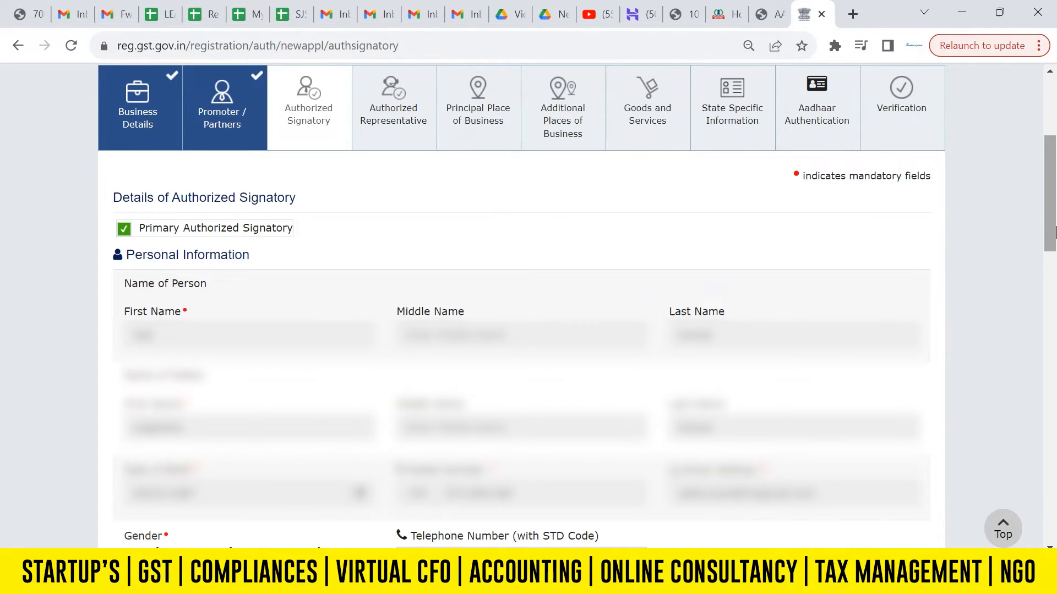
drag(1051, 232, 1051, 523)
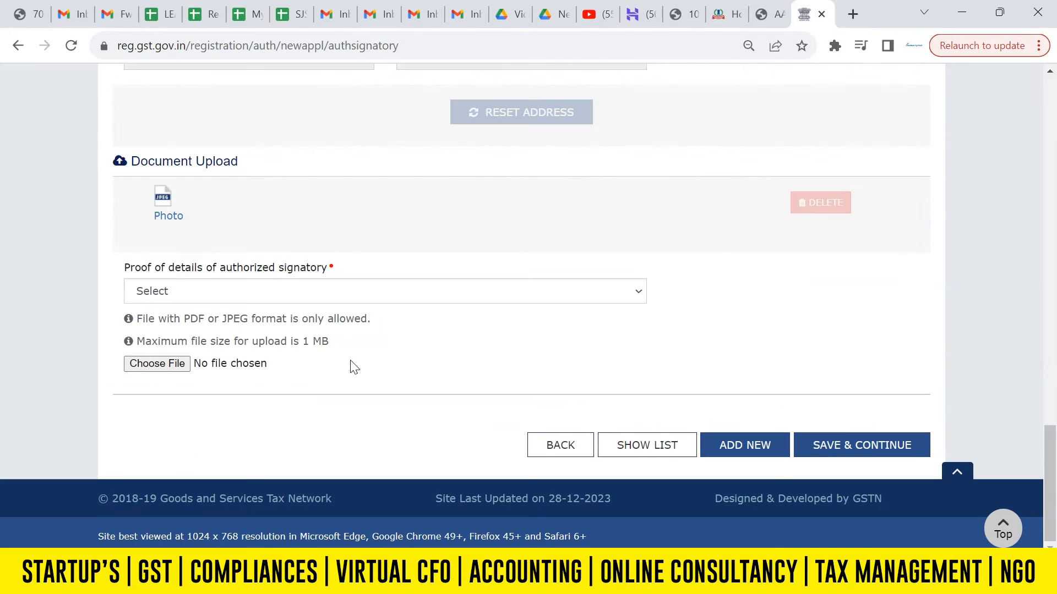
click(226, 296)
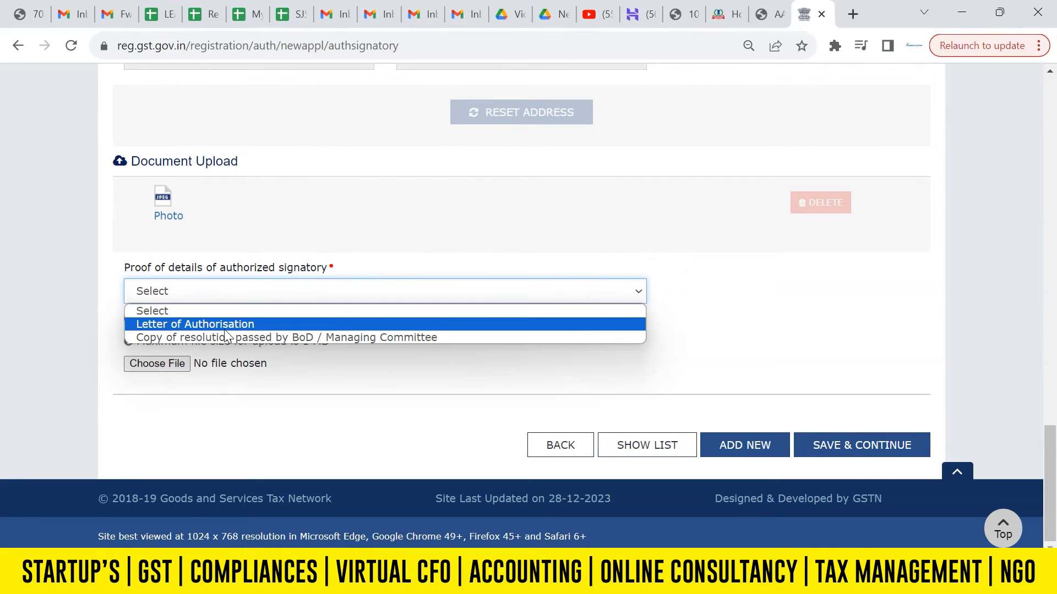
click(224, 327)
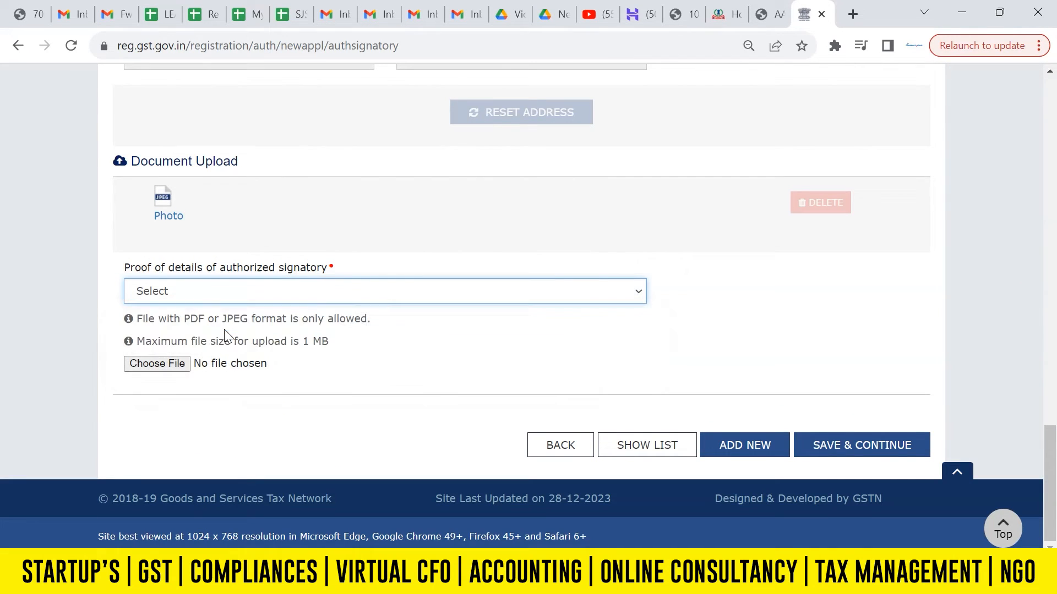
click(189, 367)
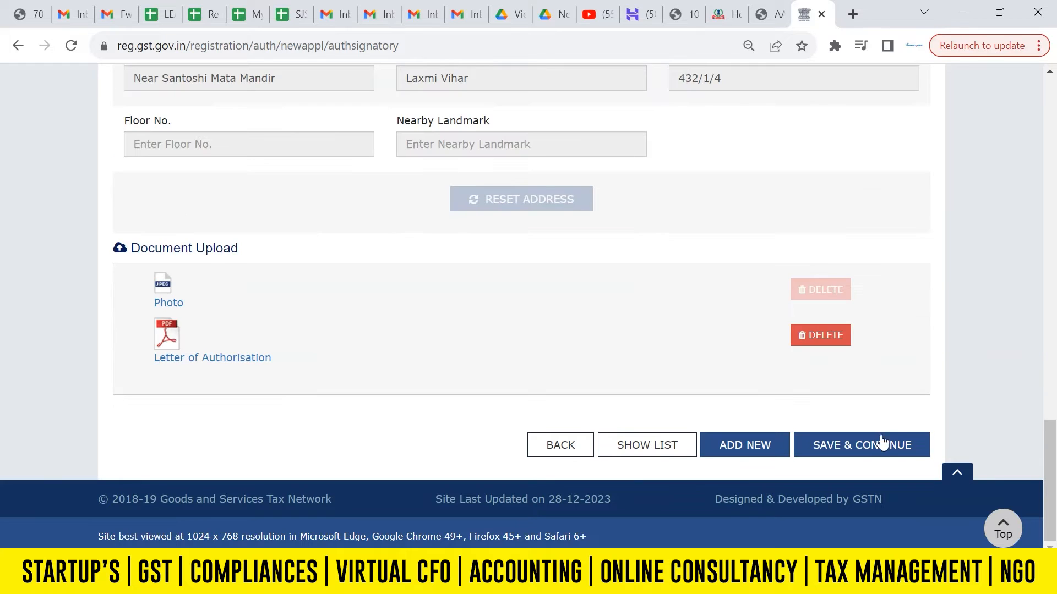
click(881, 445)
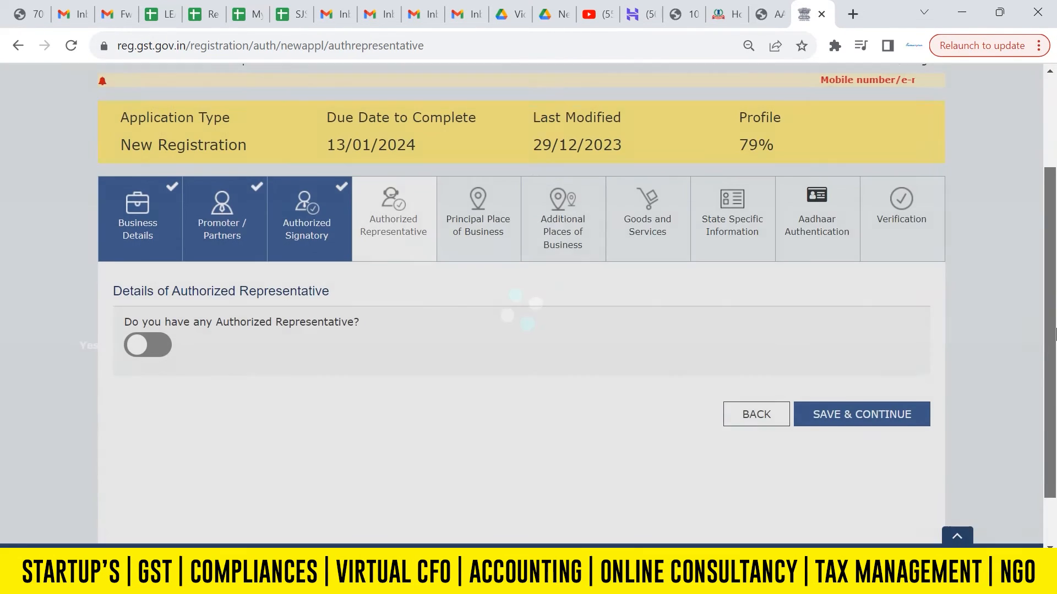
click(846, 422)
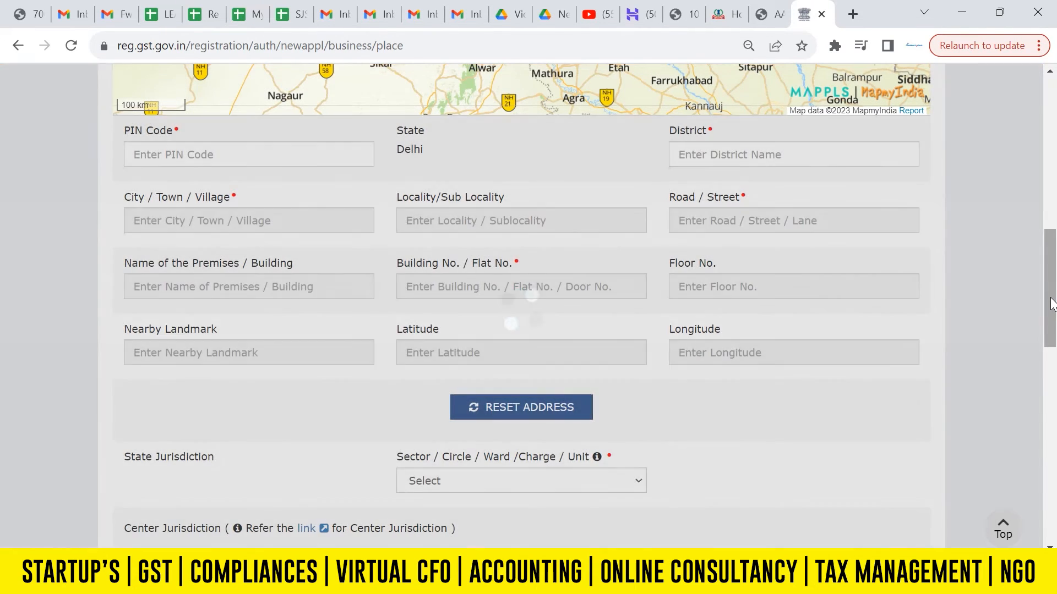
- Autofill the business address from PIN code 11008 and set Commissionerate to DELHI NORTH
mouse_move(1052, 305)
mouse_down()
mouse_move(1051, 178)
mouse_move(1054, 330)
mouse_move(1040, 238)
mouse_move(1052, 292)
mouse_up()
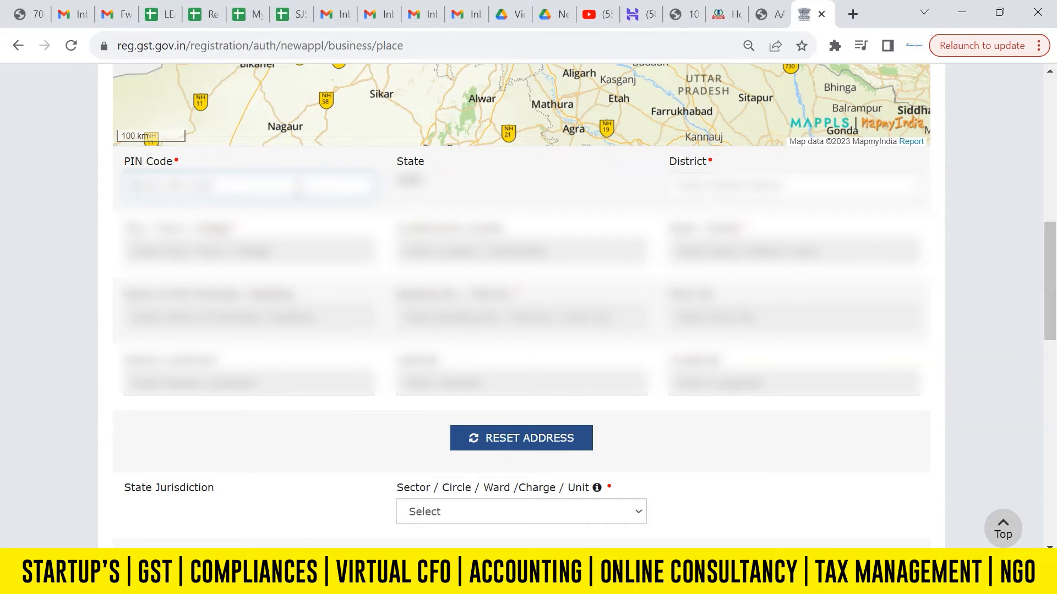
text(11008)
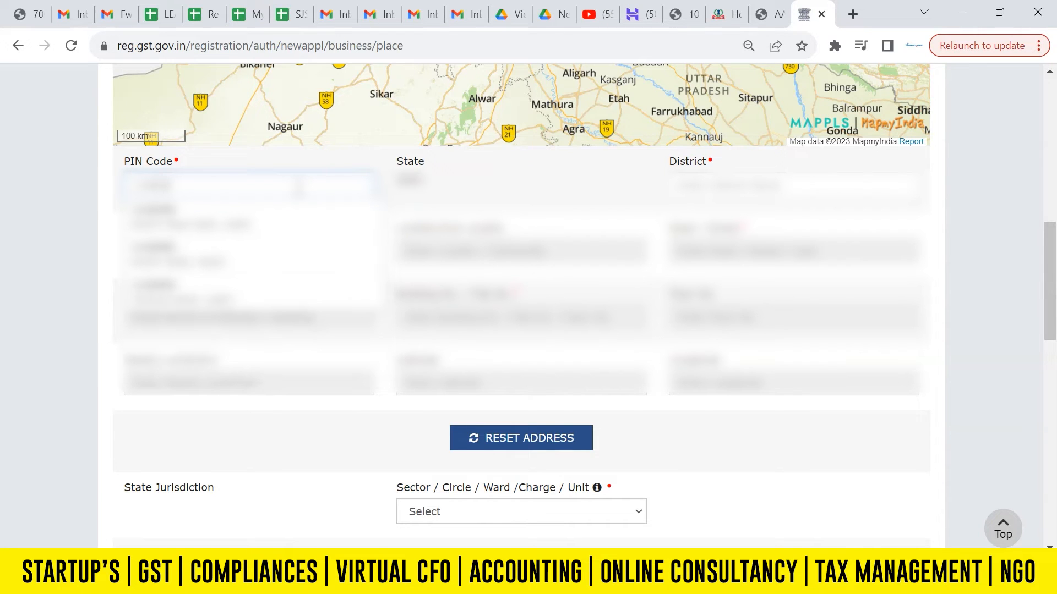
click(195, 258)
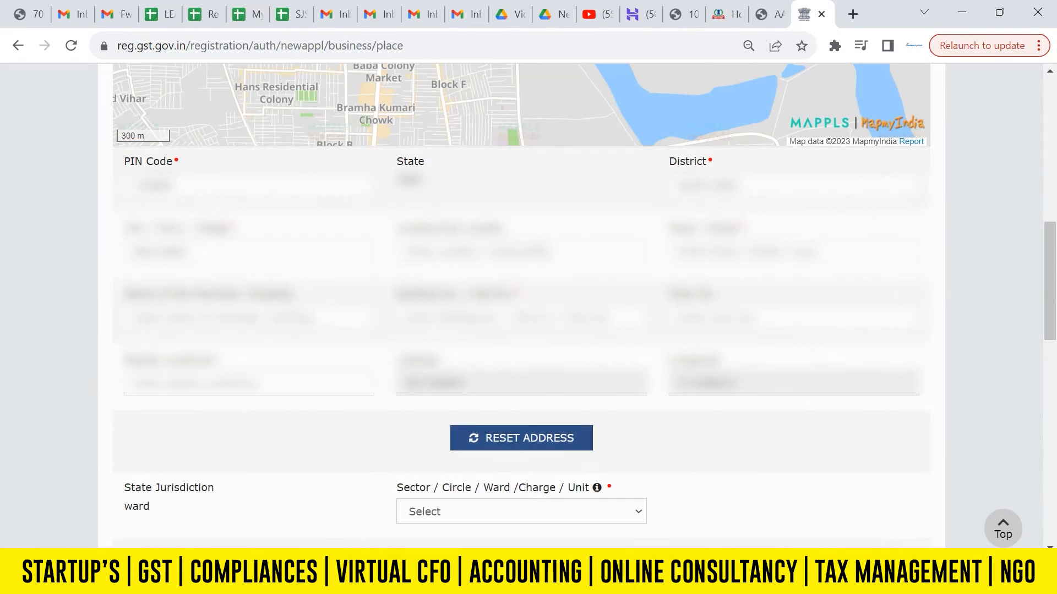
scroll(977, 319, down, 5)
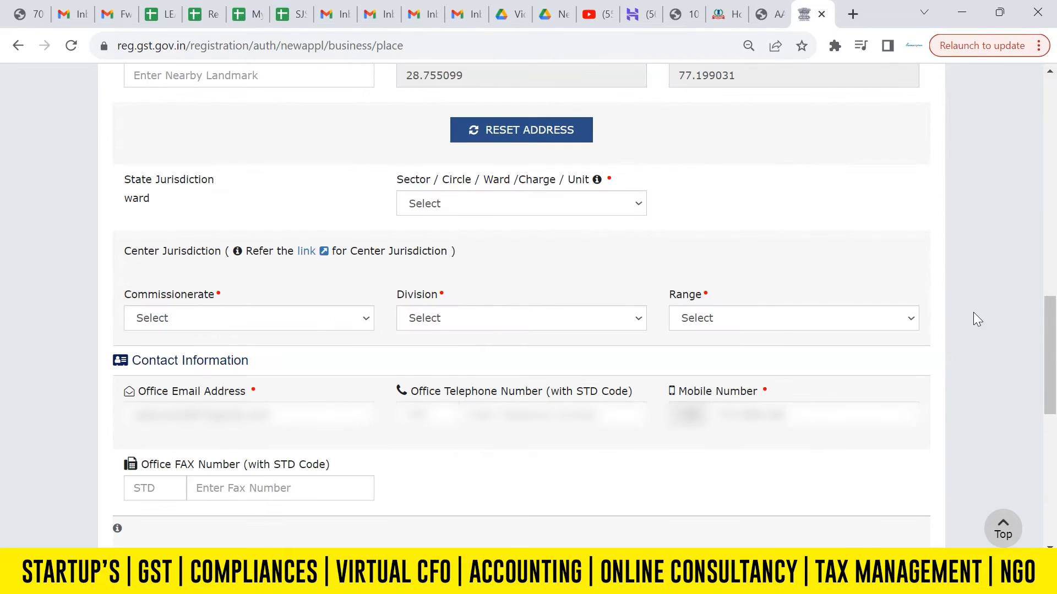
click(242, 318)
click(234, 349)
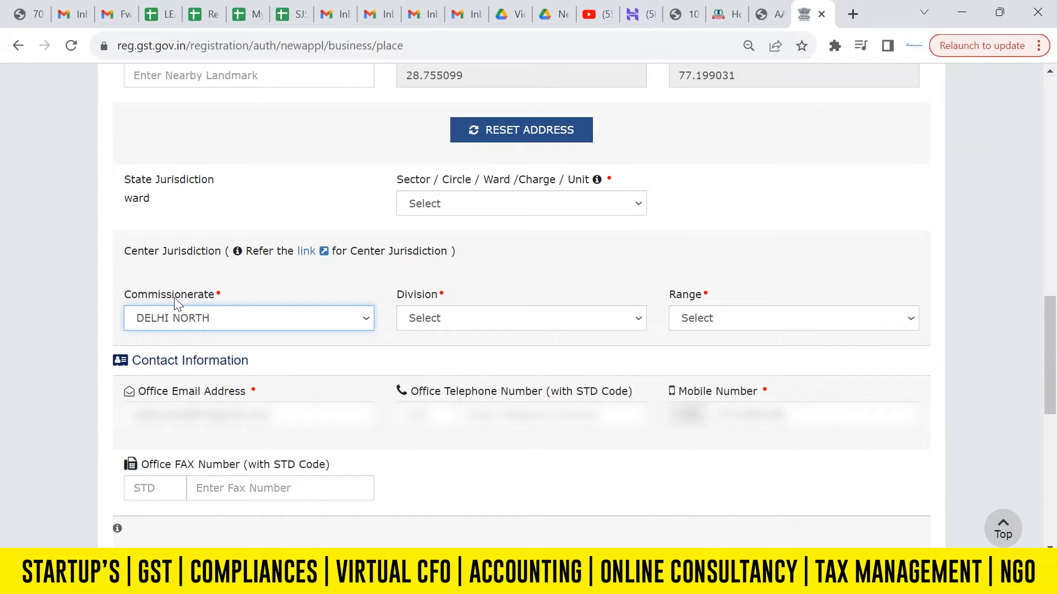
- Open the external center jurisdiction reference page from the jurisdiction link
click(461, 318)
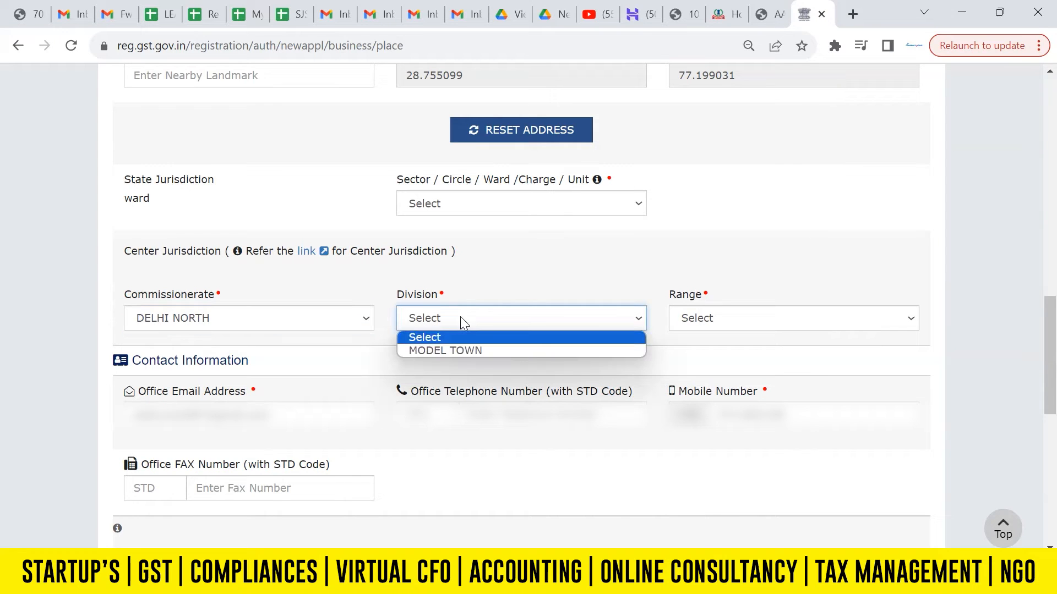
click(303, 272)
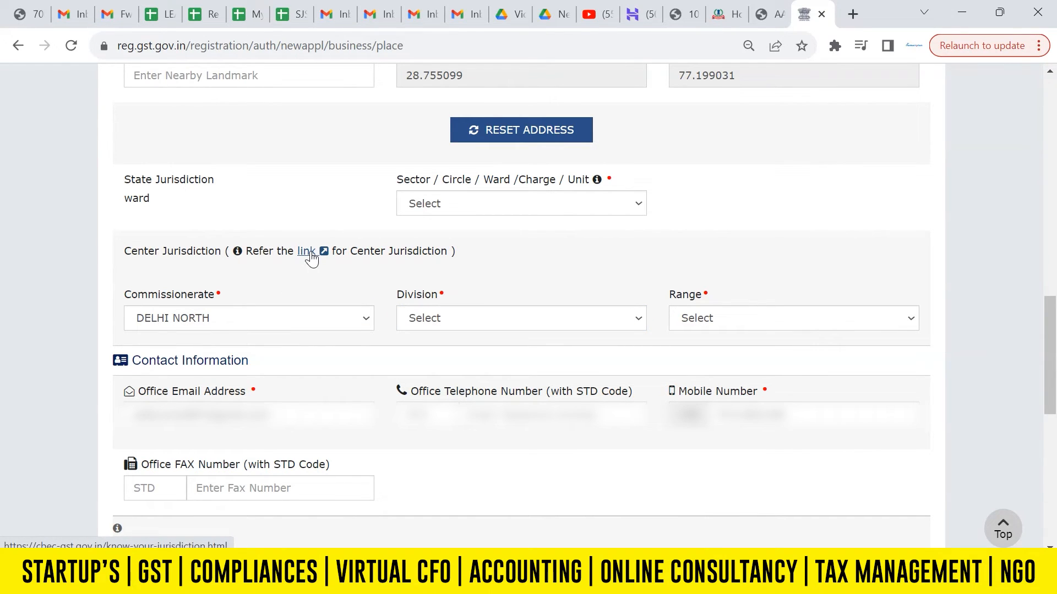
click(306, 251)
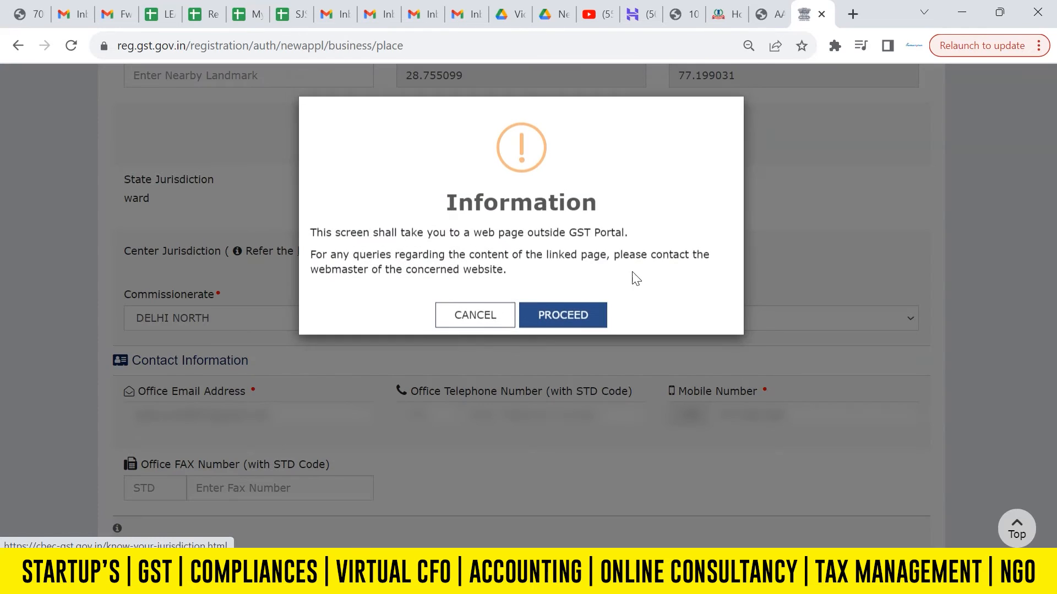
click(578, 329)
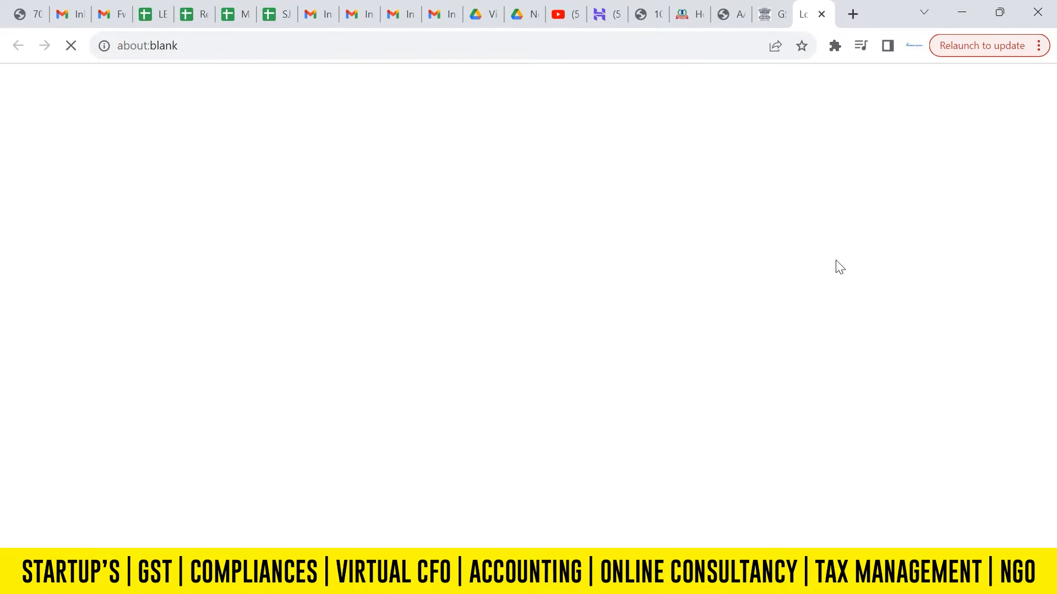
- On the CBIC site, bypass the security warning and look up Delhi's jurisdiction list
click(328, 467)
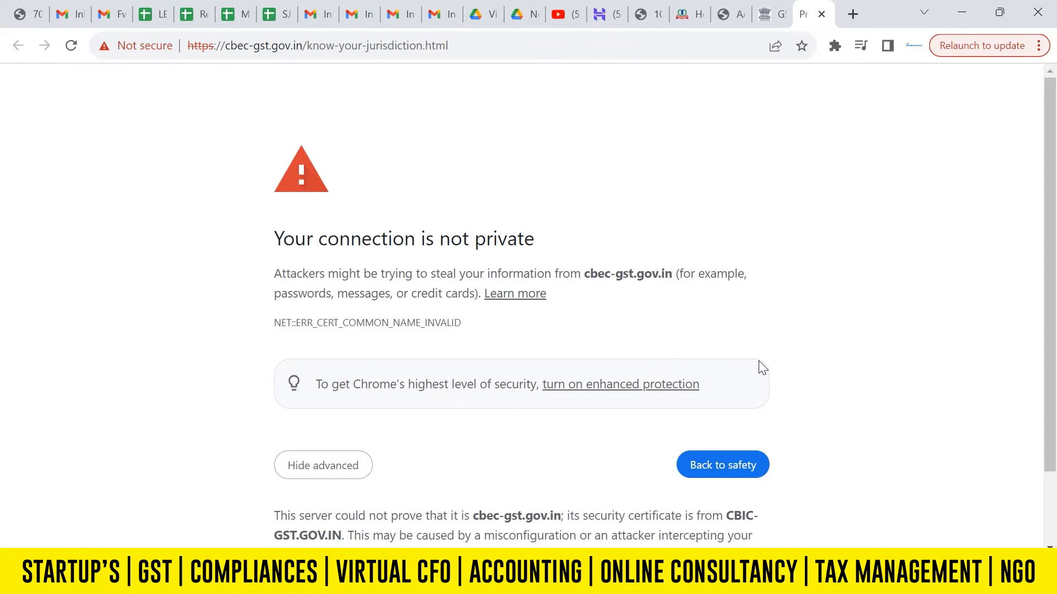
scroll(1022, 367, down, 2)
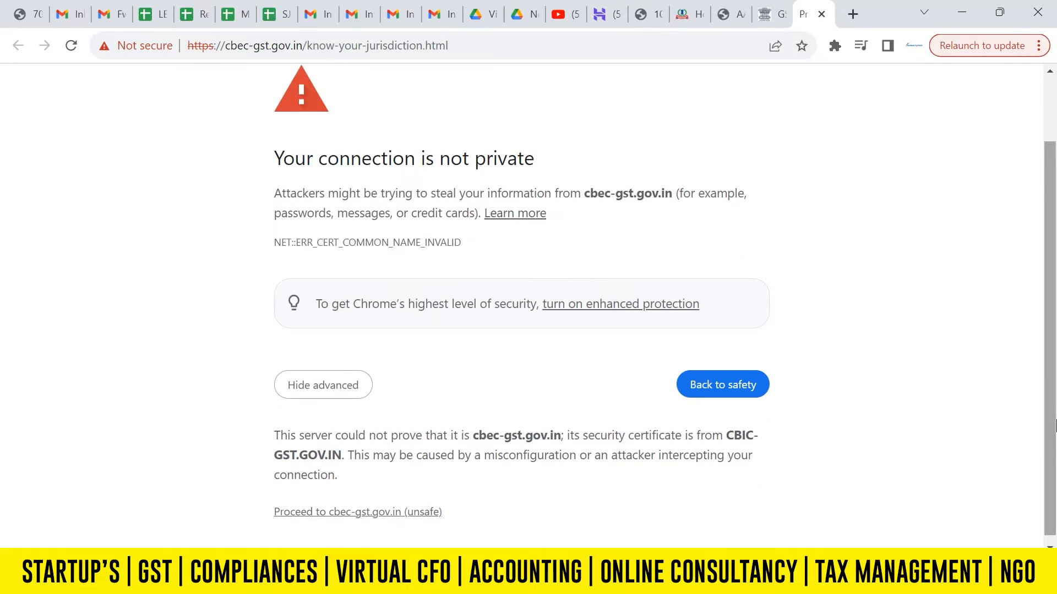
click(361, 512)
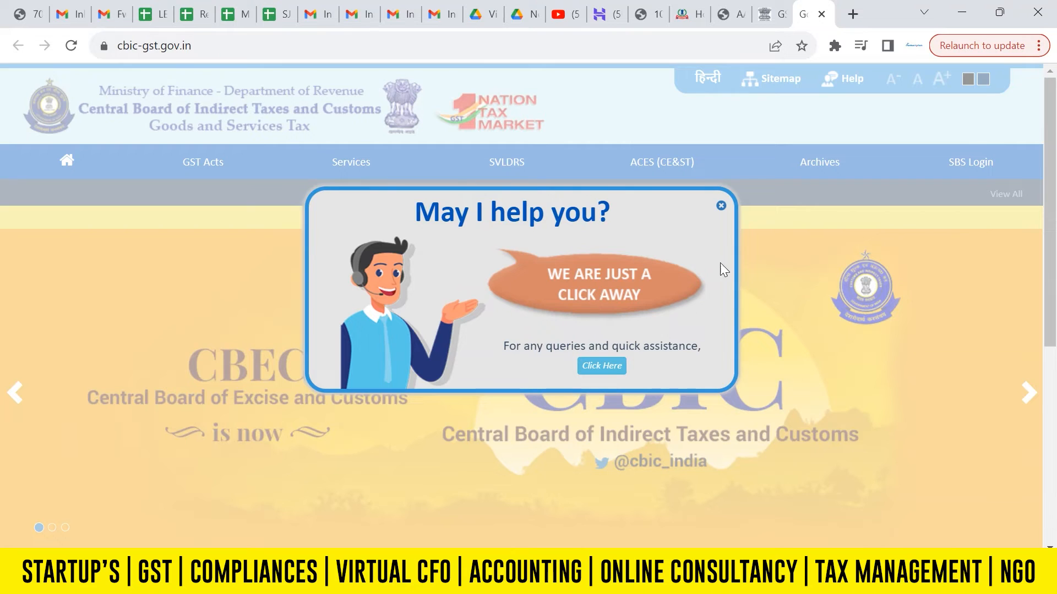
click(721, 209)
mouse_move(365, 170)
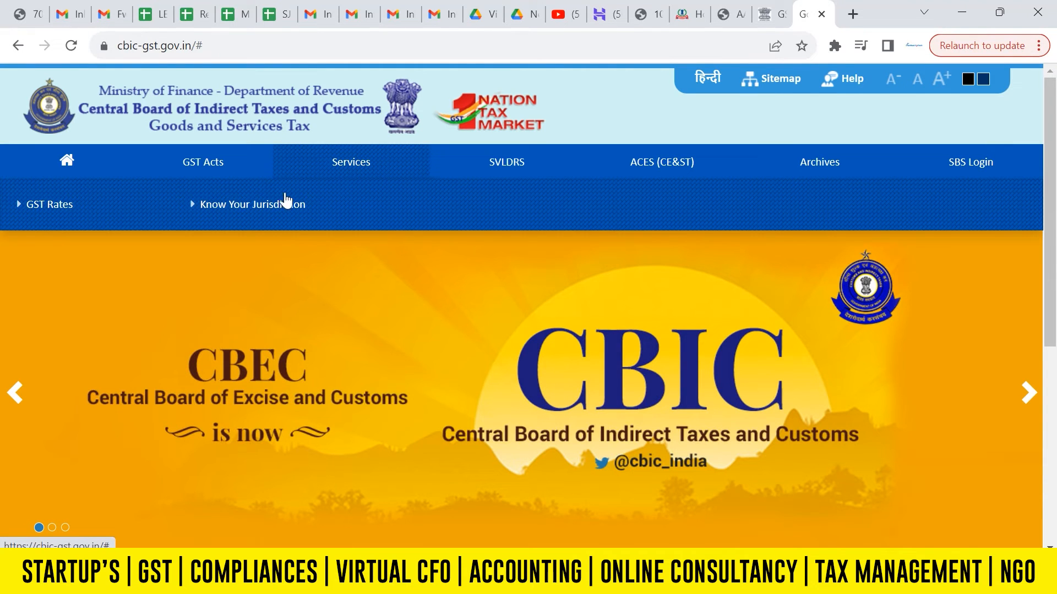
click(256, 213)
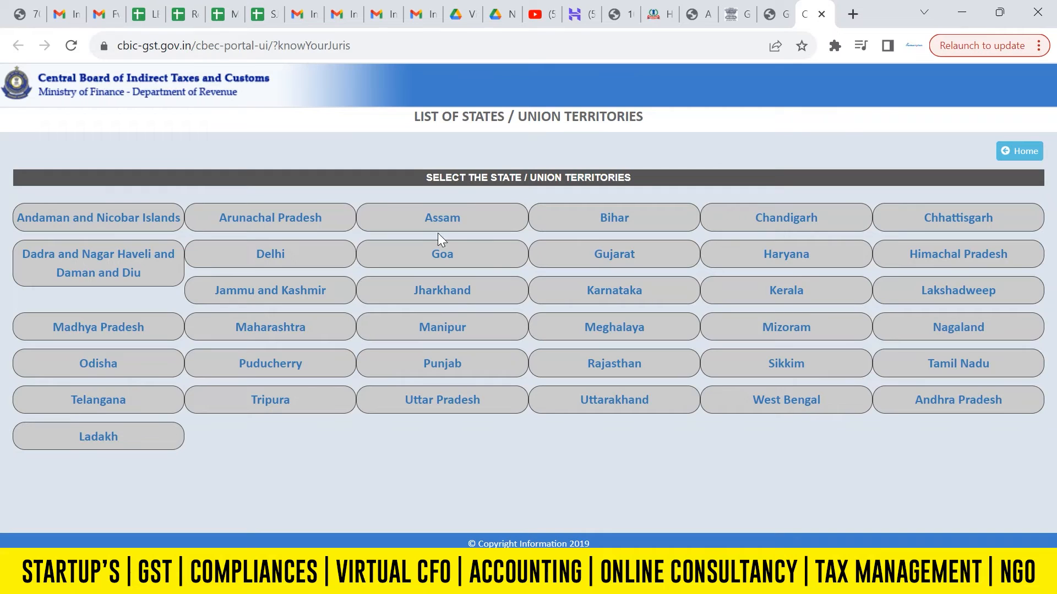
click(268, 253)
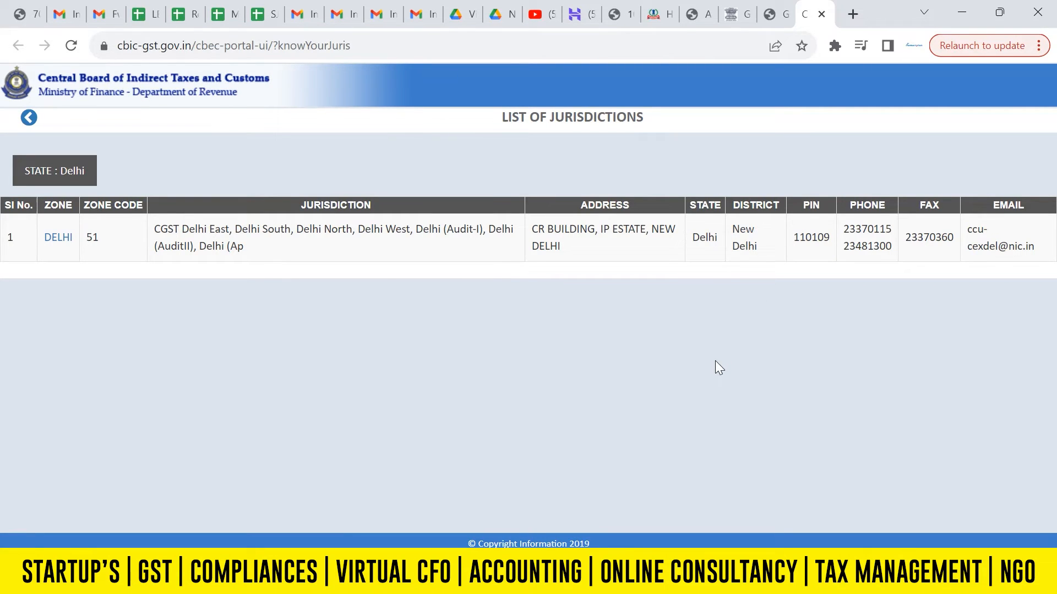
click(742, 3)
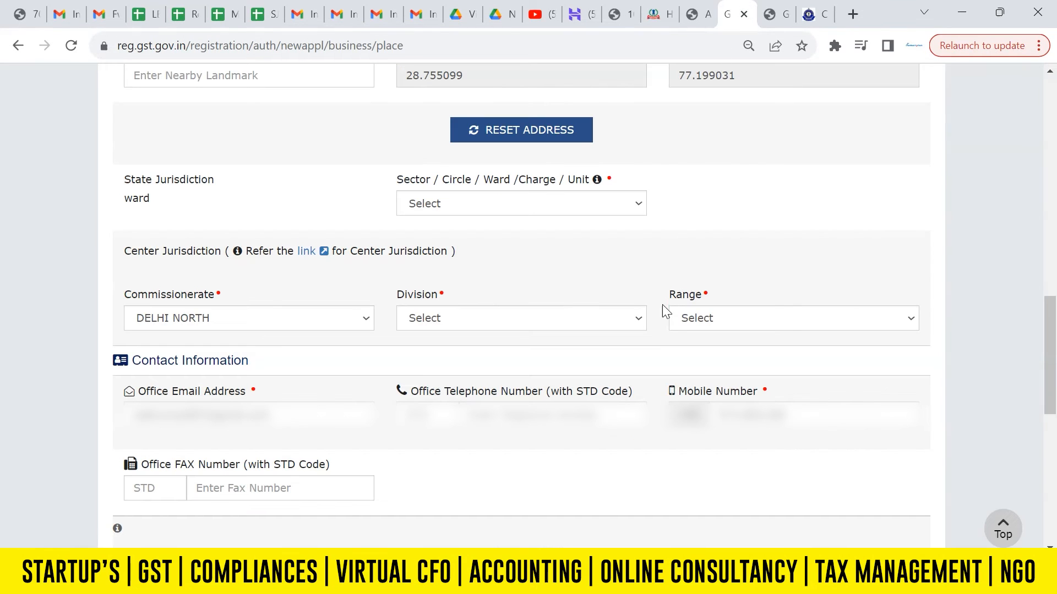
- Set Division to MODEL TOWN, Range to RANGE - 25, and the state ward to Ward 72
click(477, 318)
click(468, 363)
click(483, 328)
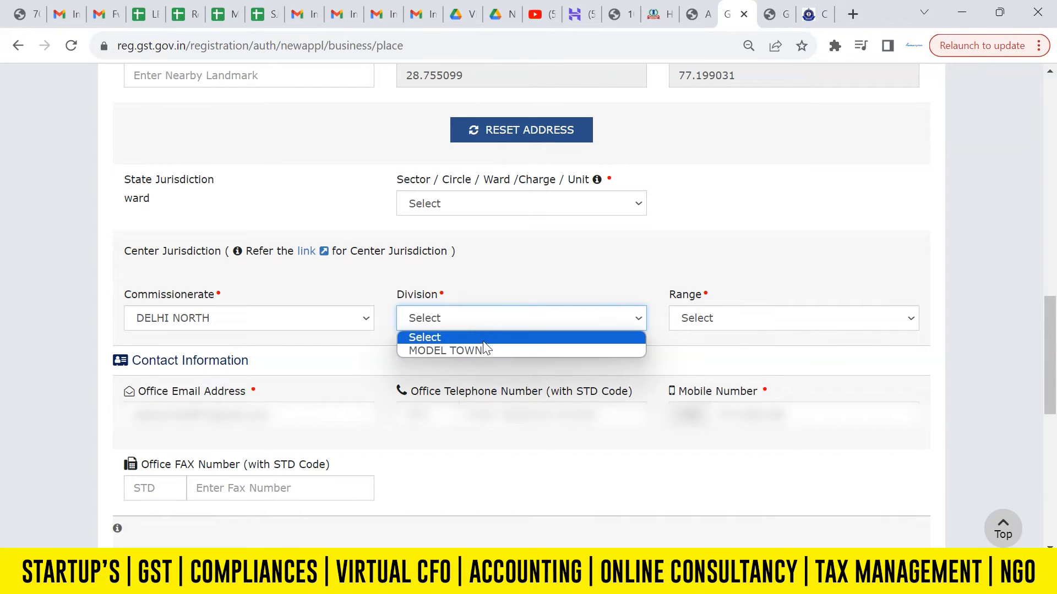
click(473, 350)
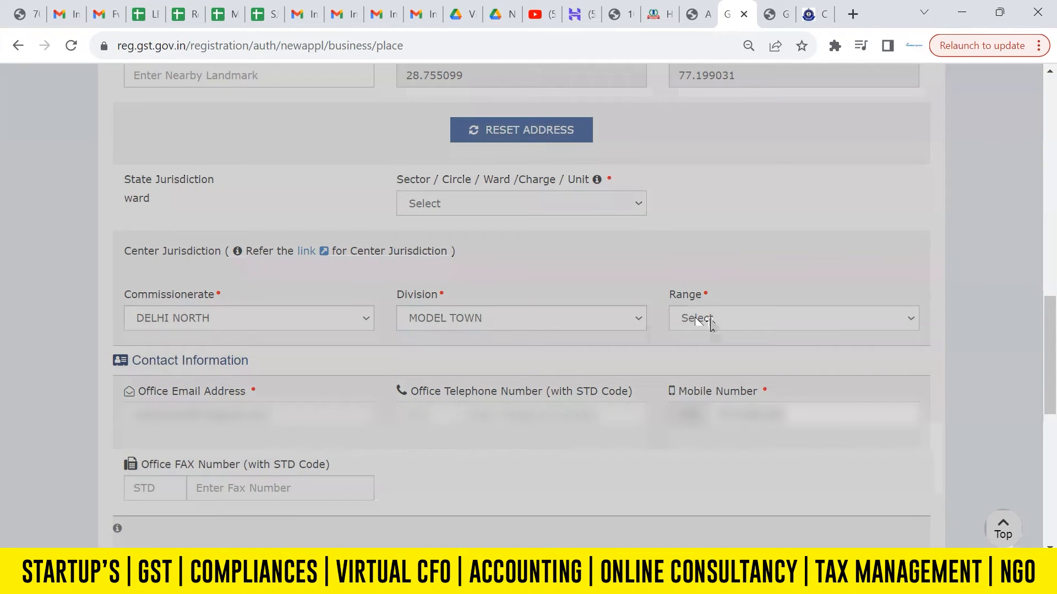
click(710, 324)
click(715, 351)
click(514, 212)
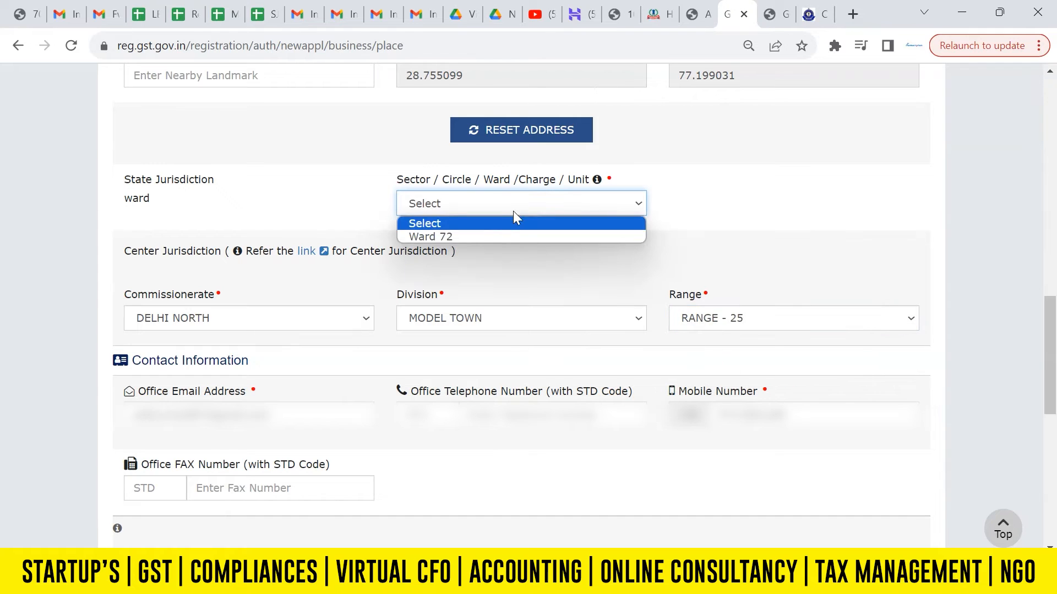
click(507, 237)
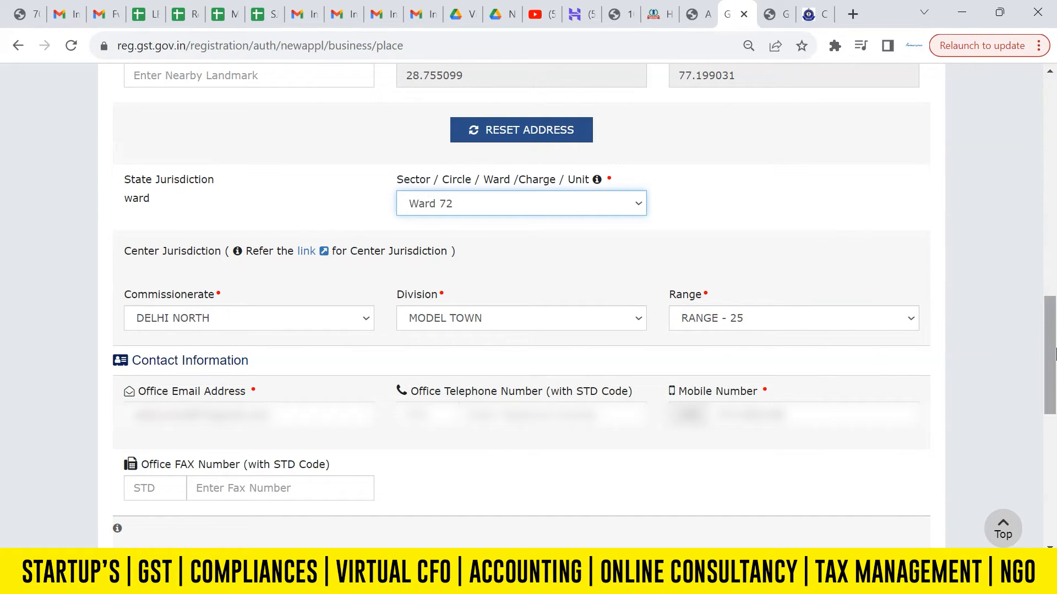
scroll(1054, 353, down, 3)
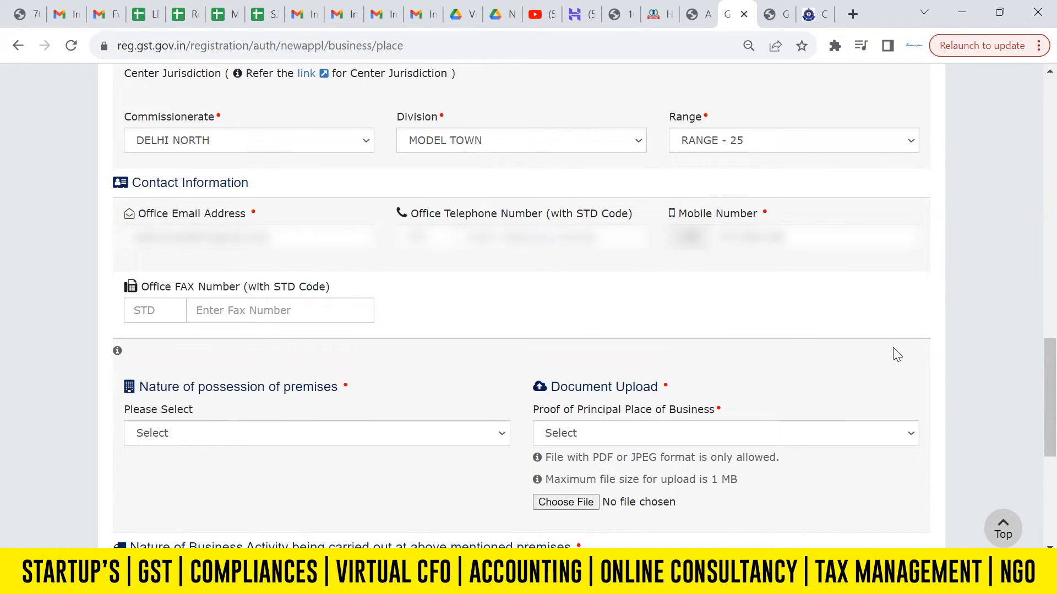
- Mark premises Leased with Rent / Lease agreement proof, tick Supplier and Recipient activities, and save
scroll(302, 295, down, 3)
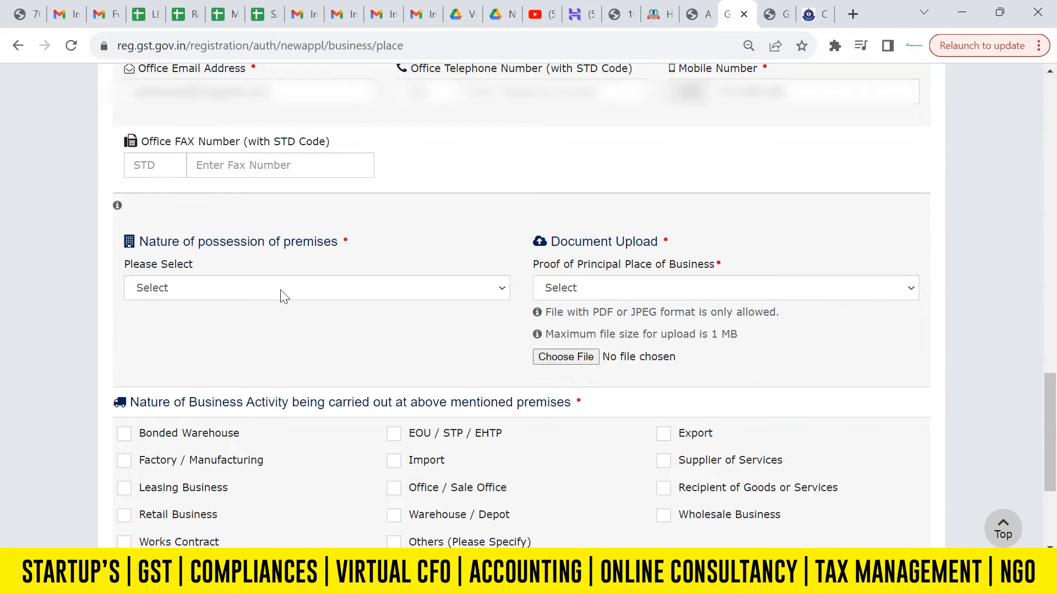
click(280, 293)
click(247, 332)
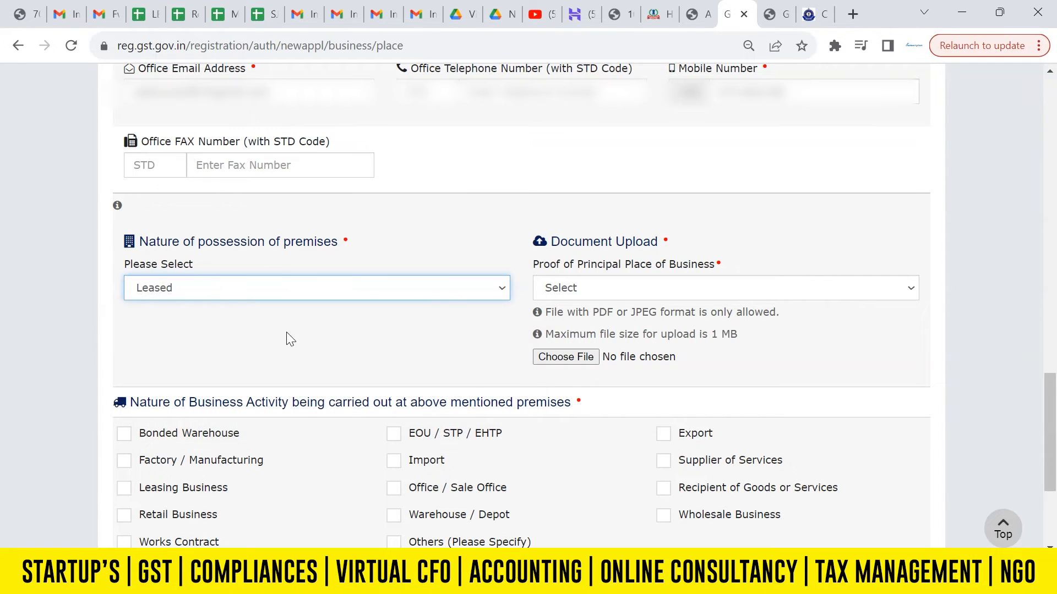
click(371, 338)
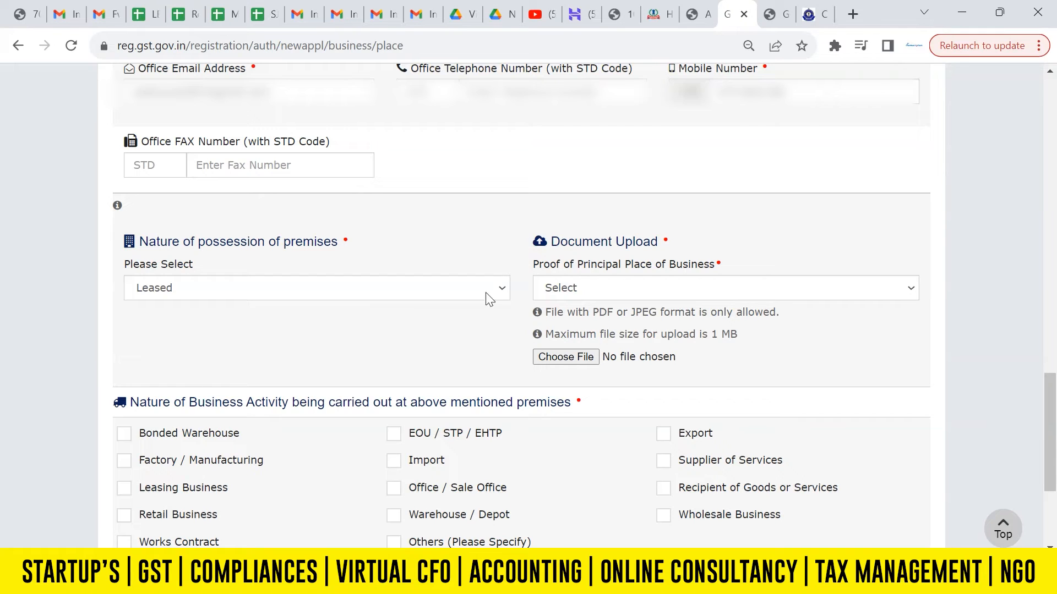
click(571, 294)
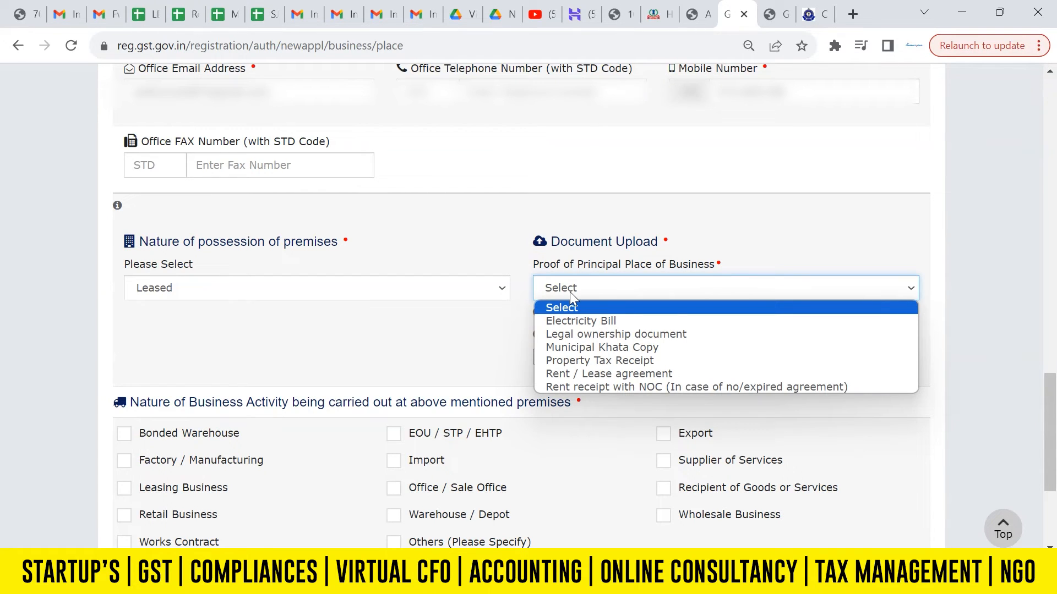
click(595, 373)
click(433, 356)
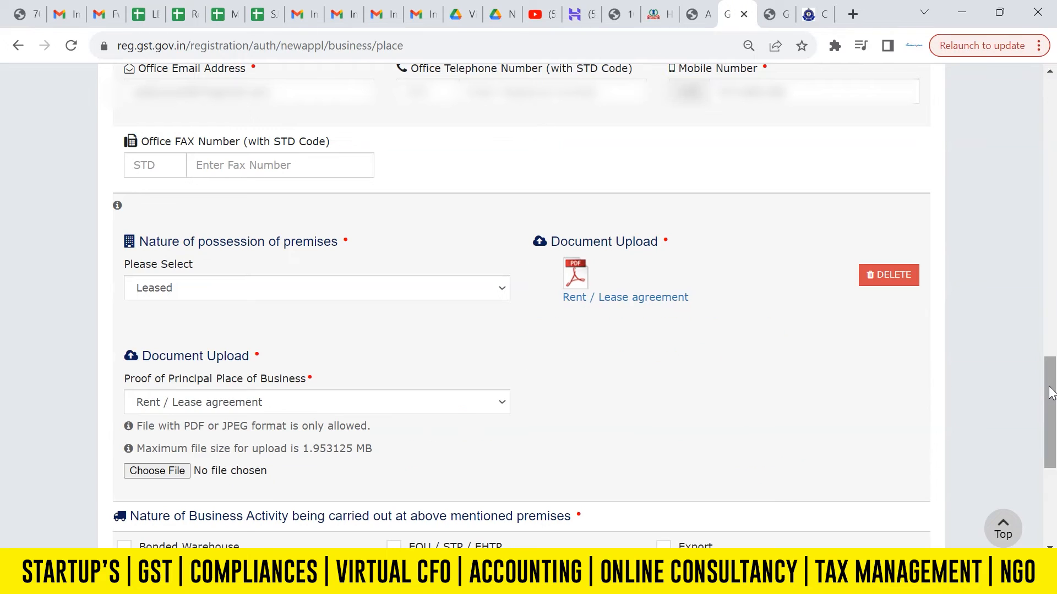
drag(1049, 388, 1056, 458)
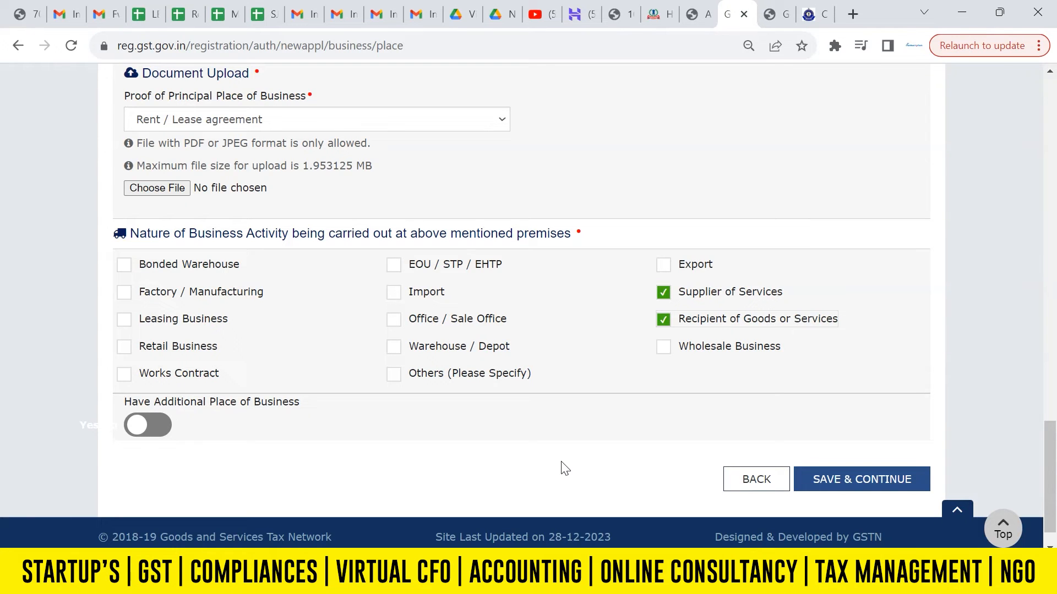
click(844, 480)
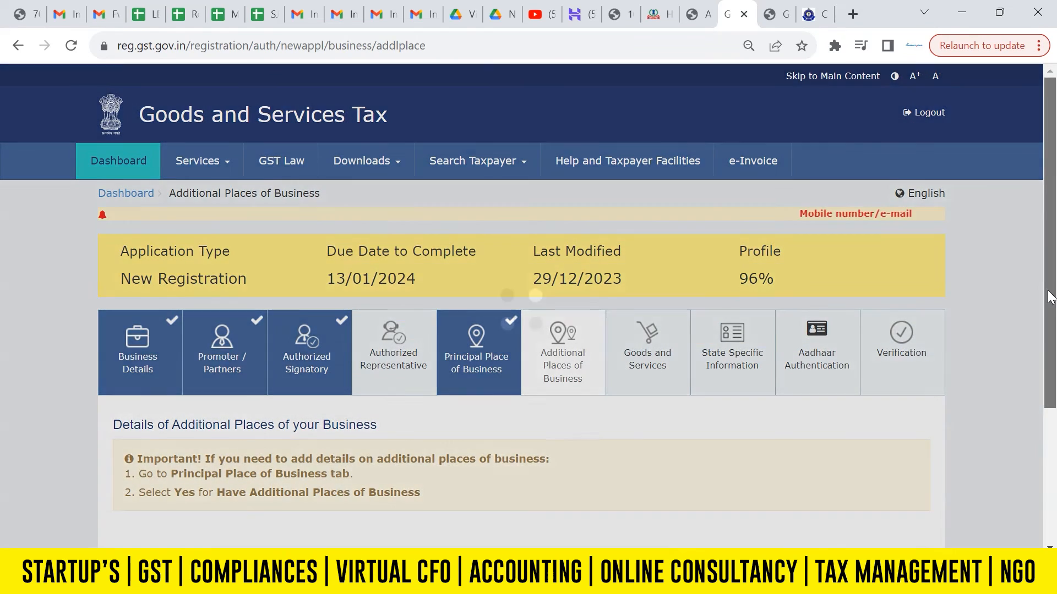
- Switch the Goods and Services step to Services and add code 996331 restaurant services
drag(1050, 242, 1054, 355)
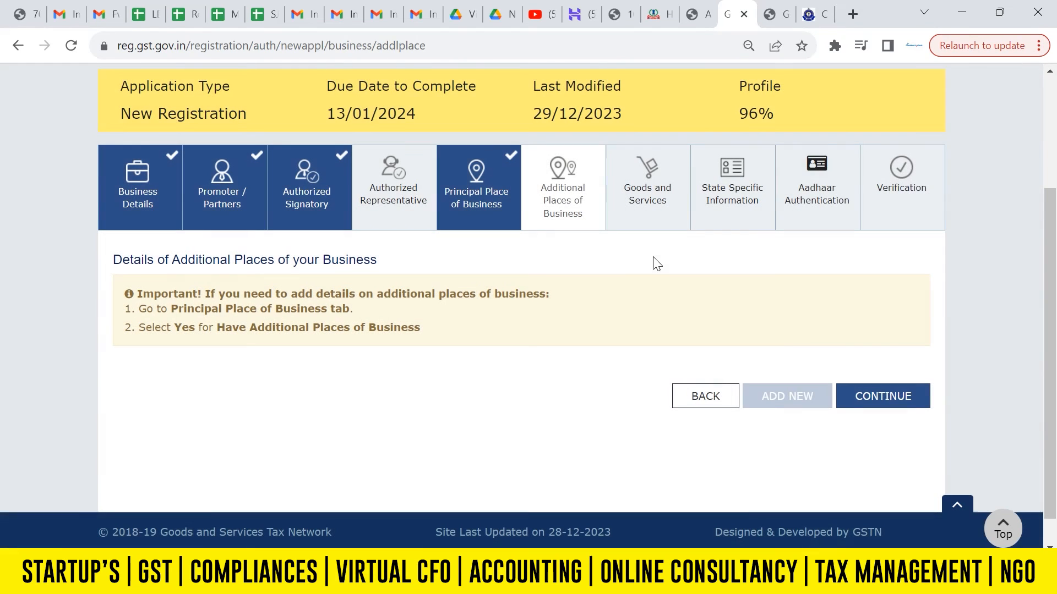
click(870, 401)
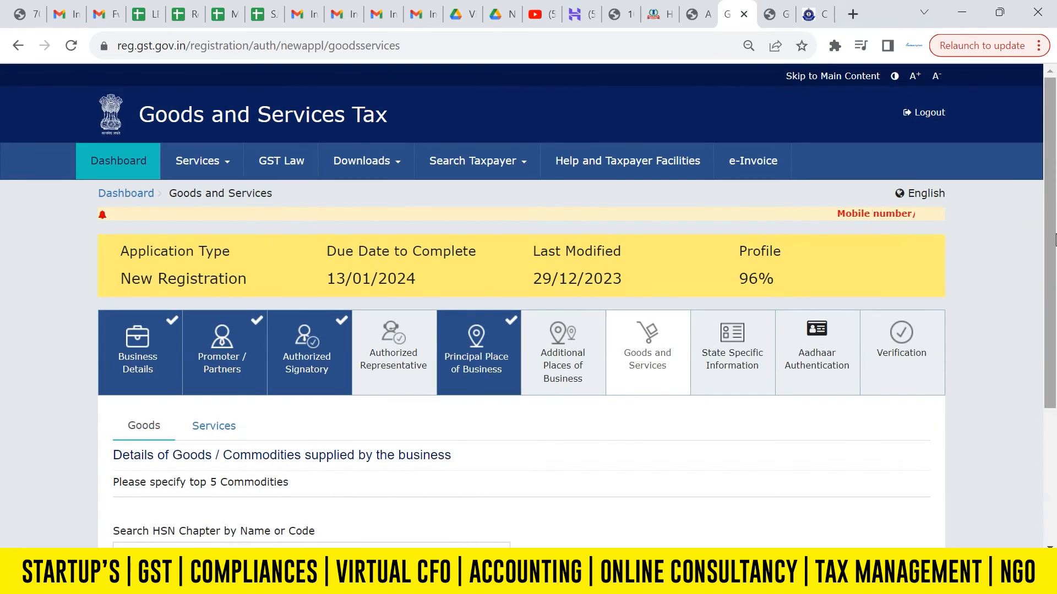
scroll(715, 291, down, 3)
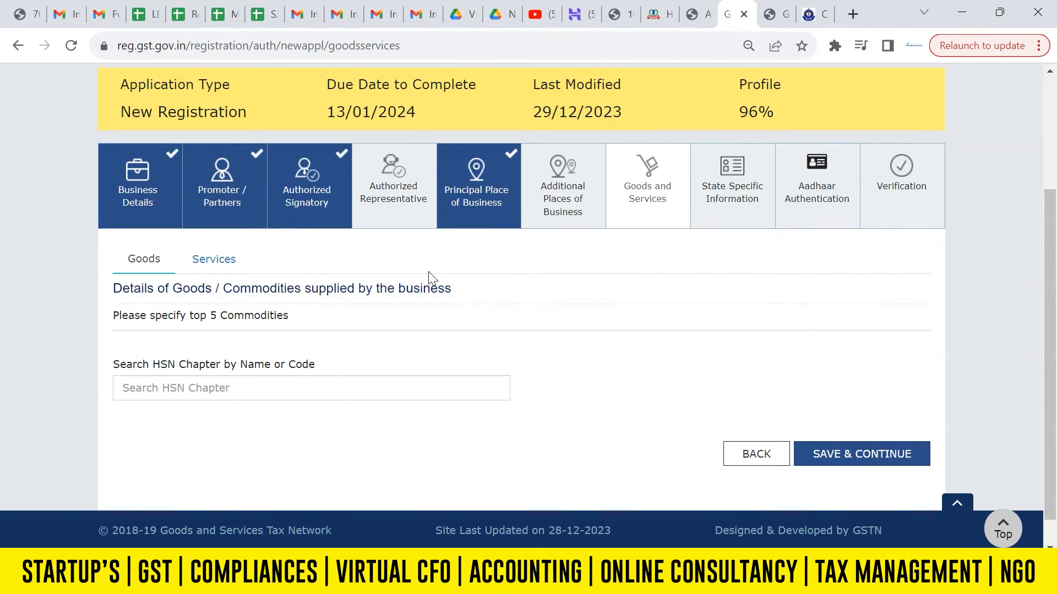
click(216, 261)
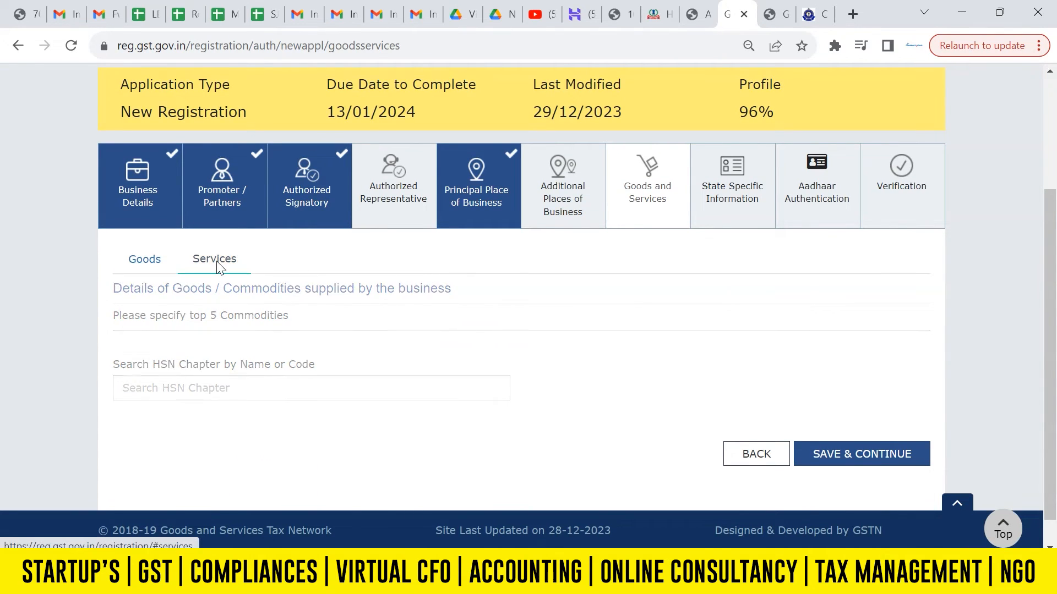
click(218, 388)
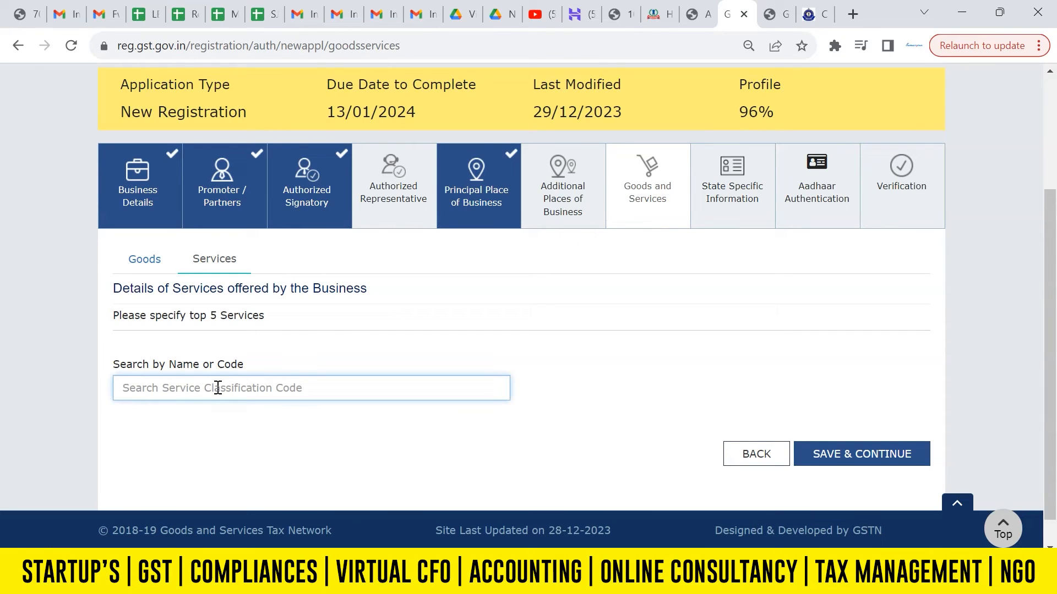
text(restau)
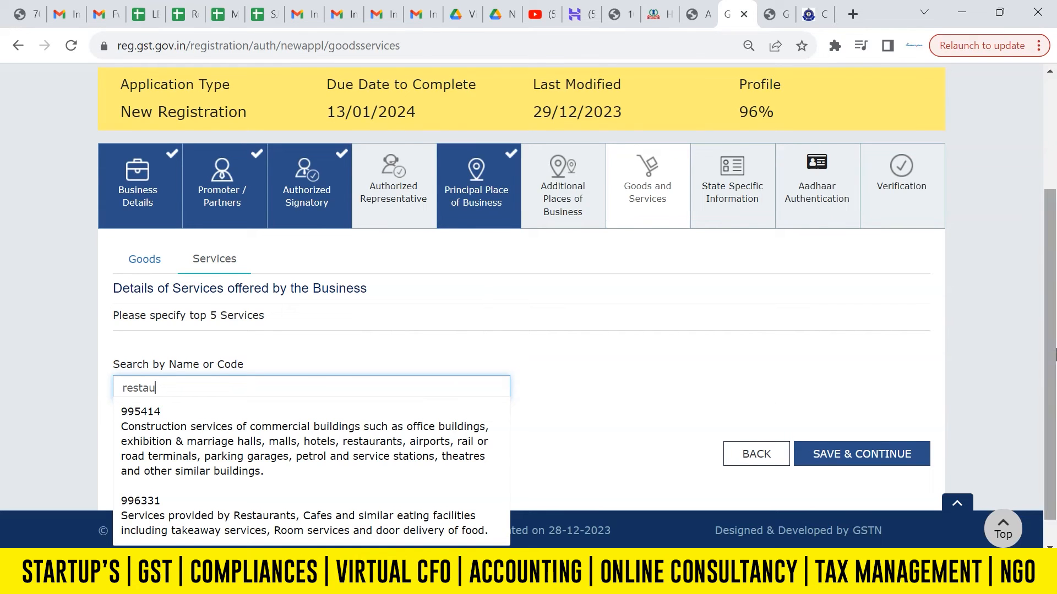
scroll(1050, 352, down, 1)
click(411, 478)
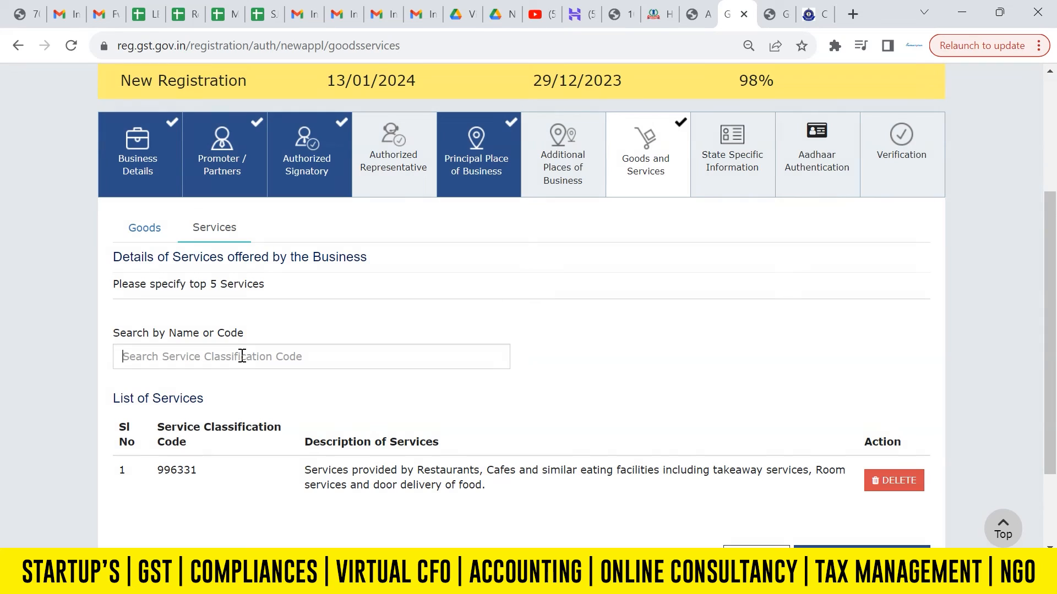
- Add 9963 Accommodation, food and beverage services and save the services list
click(242, 356)
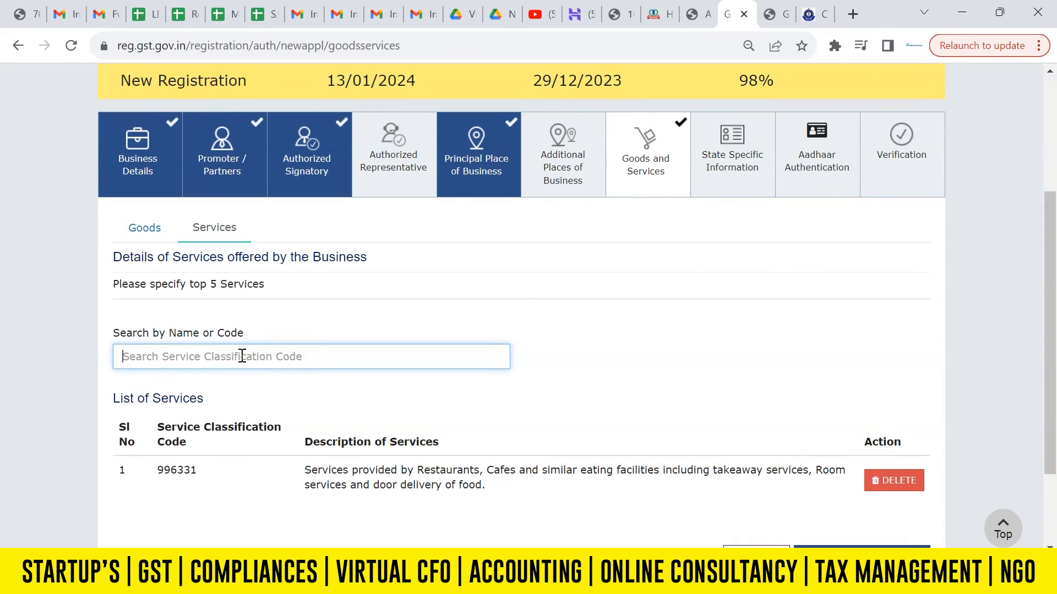
text(food se)
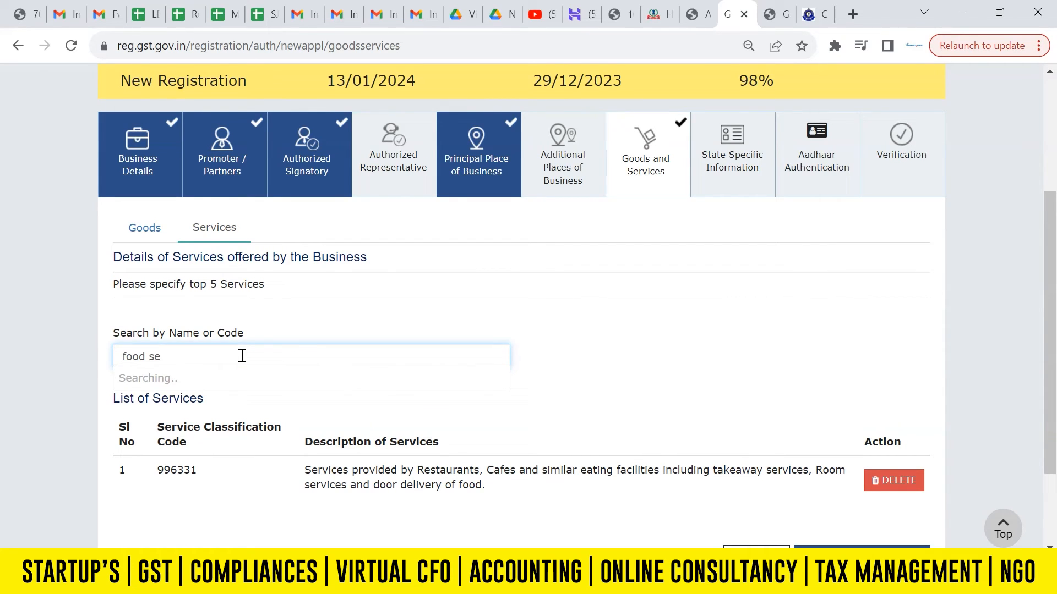
key(BackSpace)
key(BackSpace)
key(BackSpace)
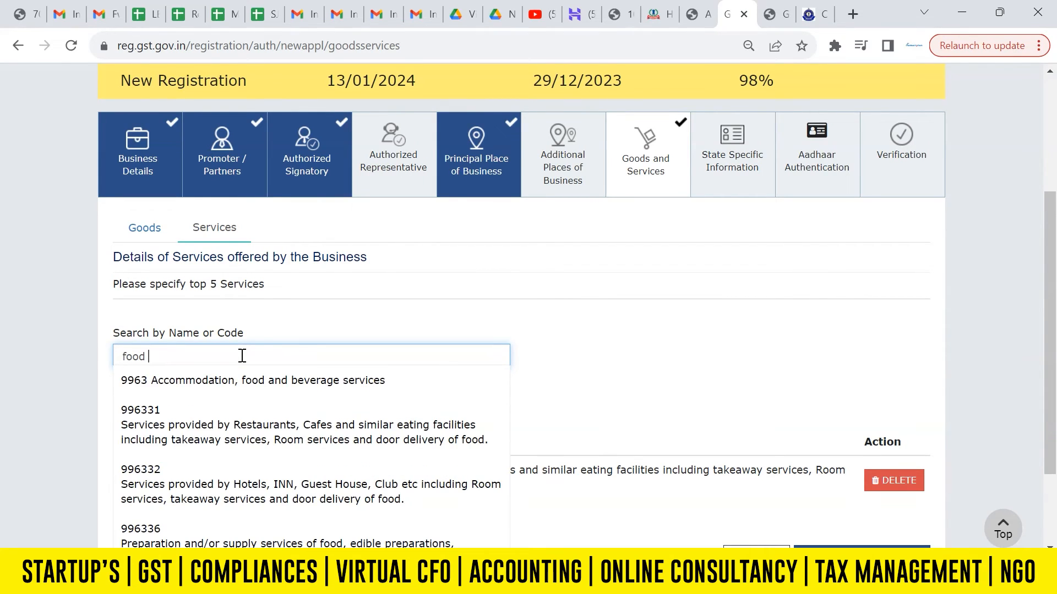
click(306, 381)
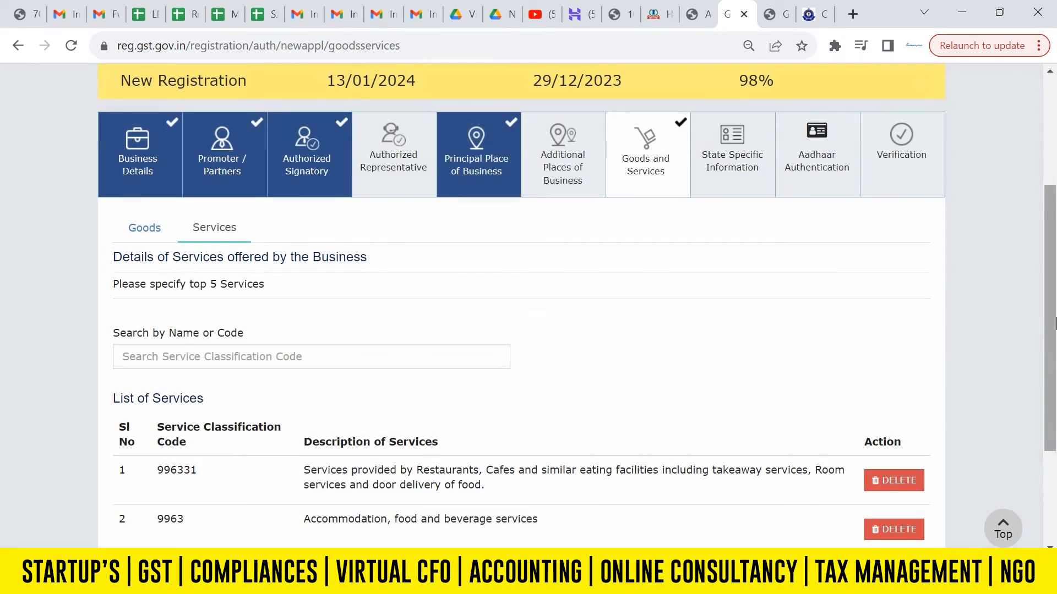
scroll(1055, 397, down, 2)
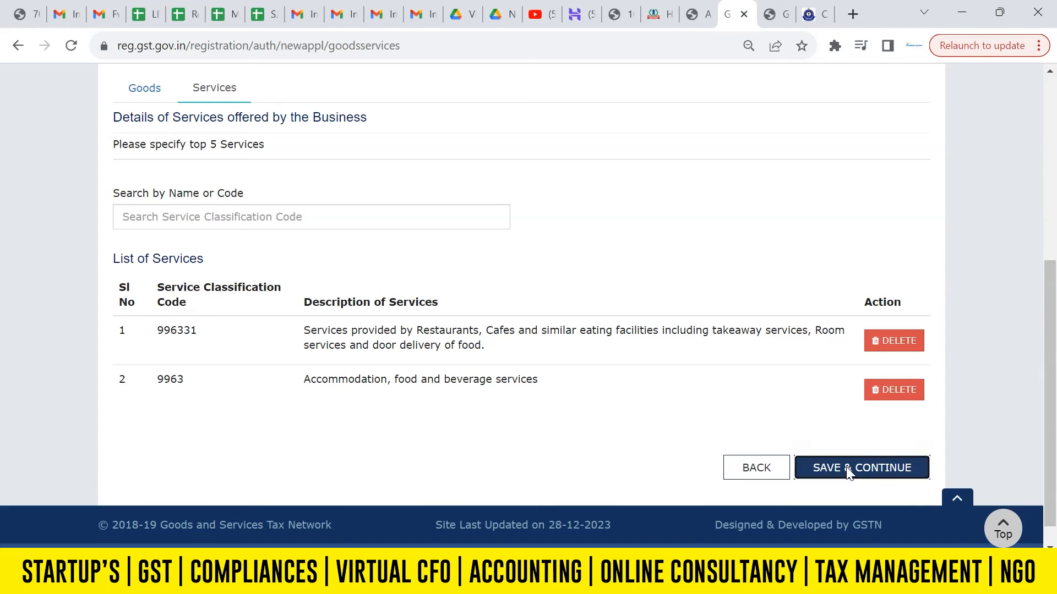
click(861, 467)
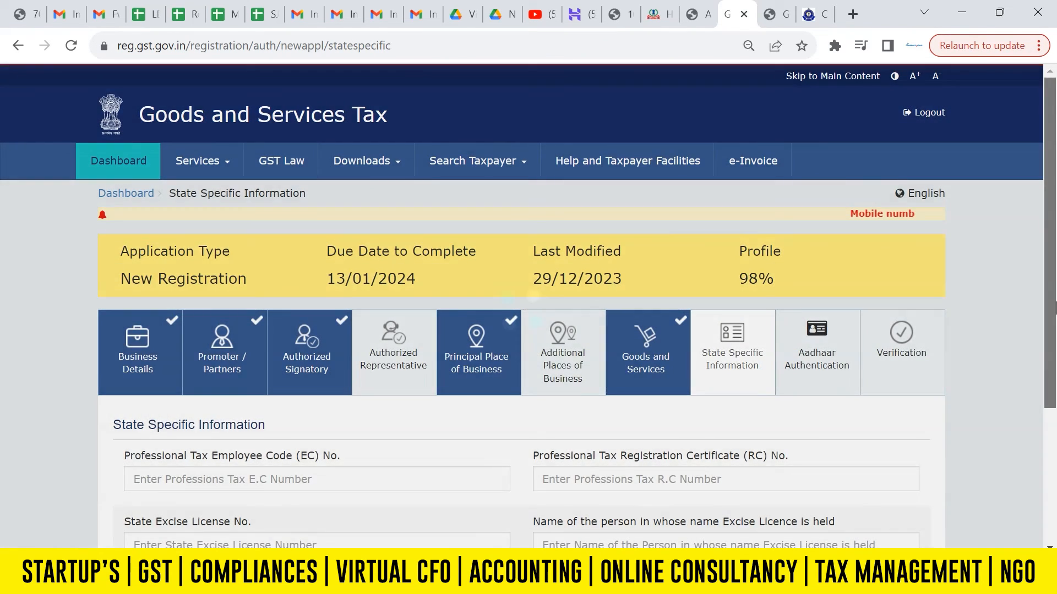
- Save State Specific Information and scroll the Aadhaar Authentication page down to the persons table
drag(1050, 306, 1050, 425)
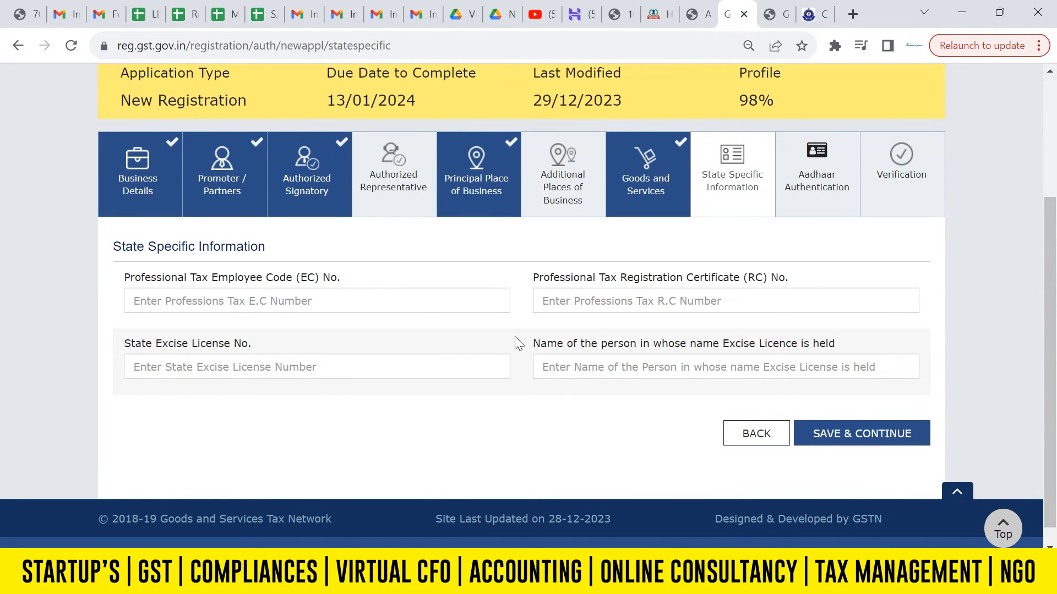
click(841, 439)
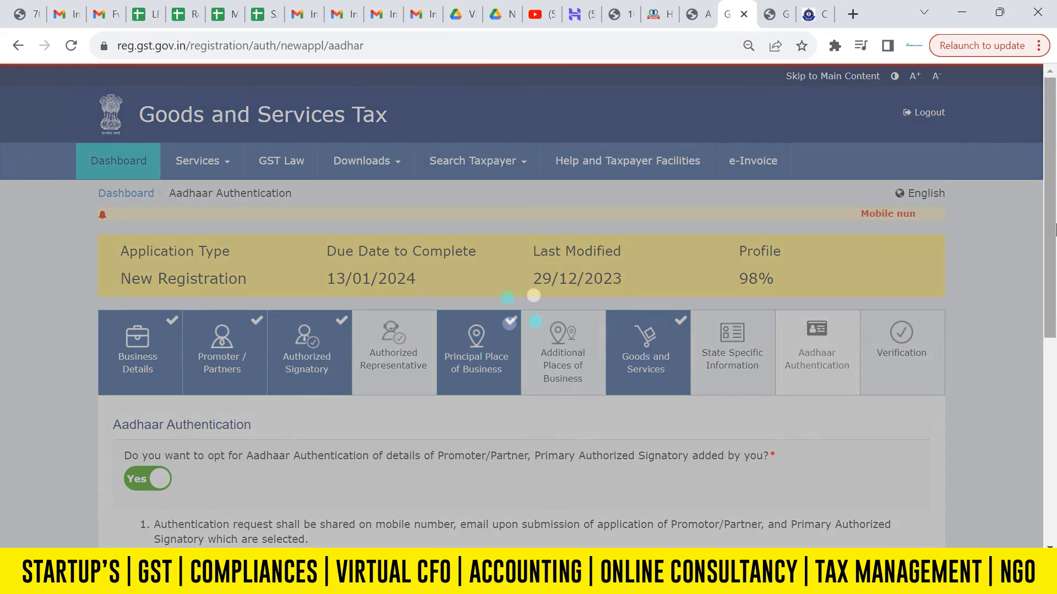
scroll(561, 327, down, 4)
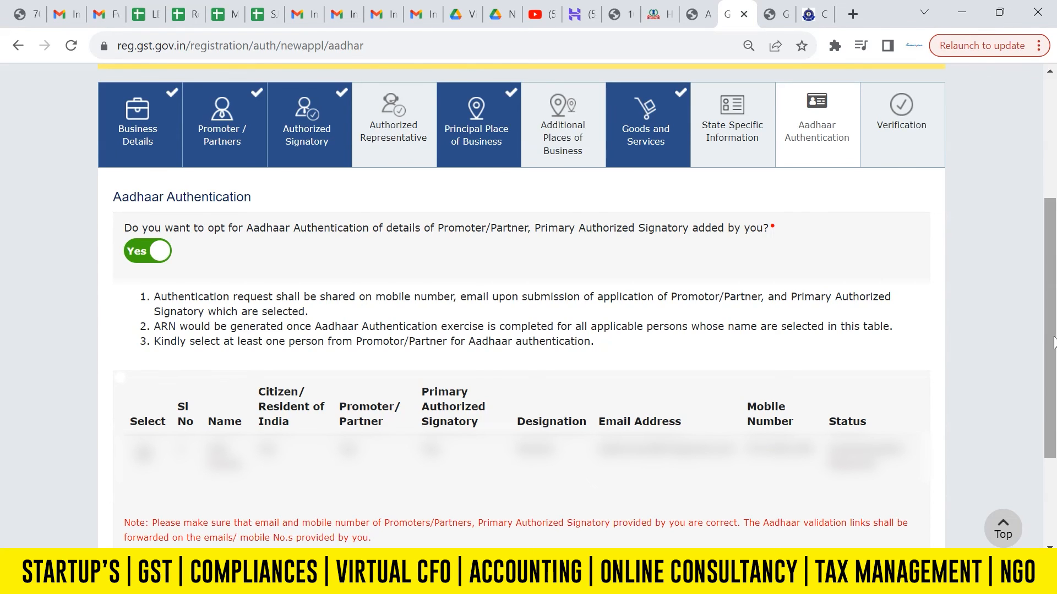
scroll(1053, 343, down, 2)
- Save the Aadhaar authentication choice of Yes and acknowledge its warning
click(837, 487)
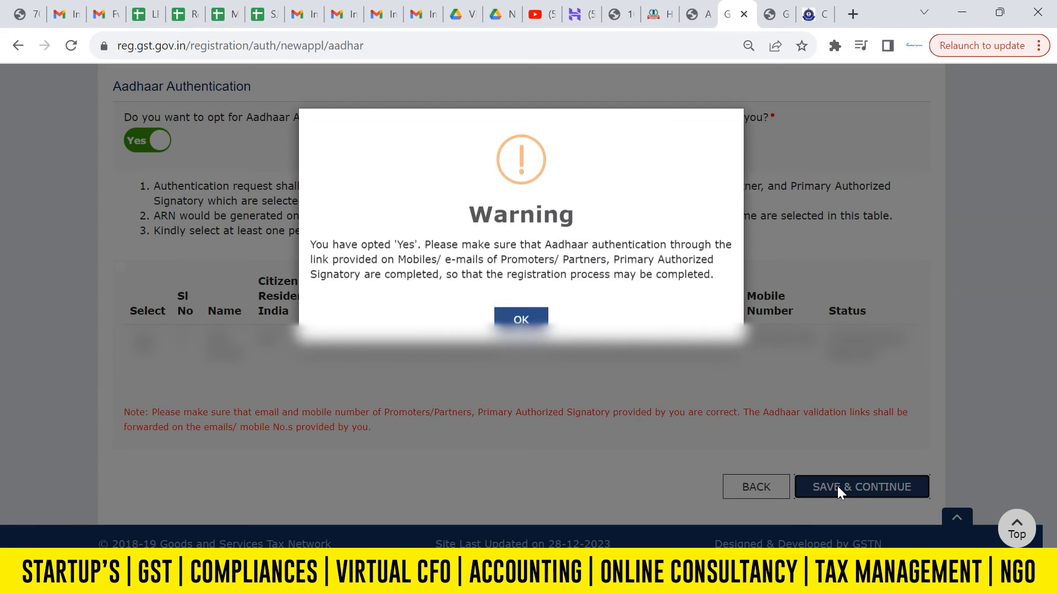
click(532, 324)
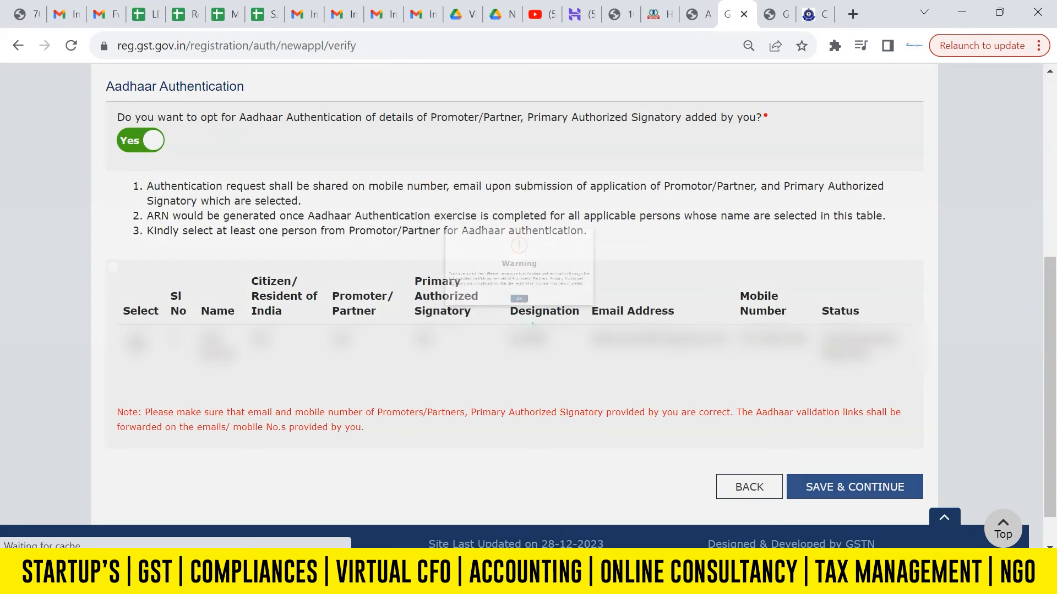
scroll(1052, 358, down, 3)
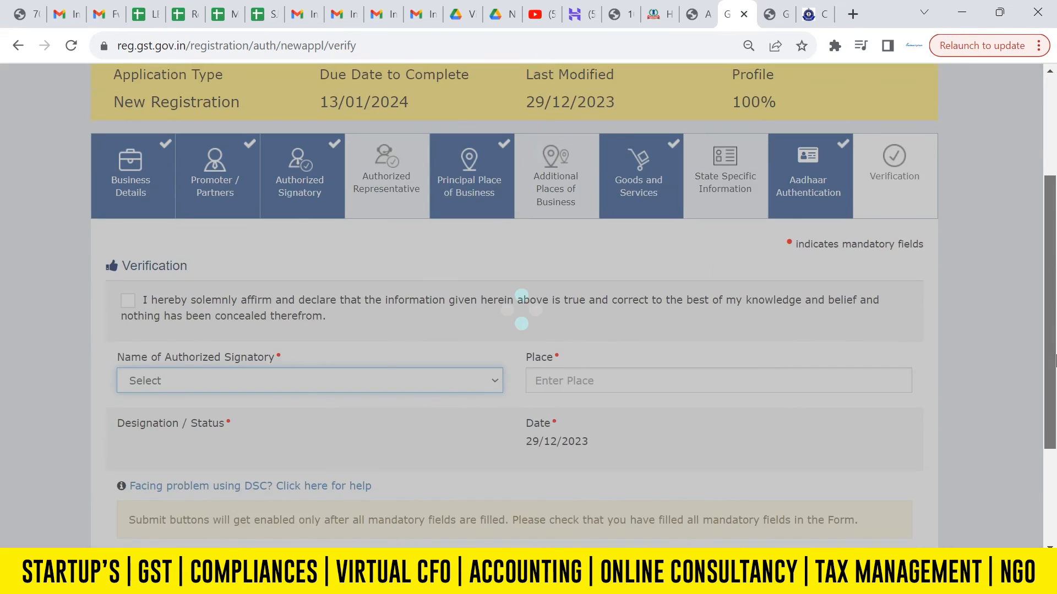
- Tick the declaration, select the authorized signatory, enter place 'delhi', and submit with EVC
click(129, 292)
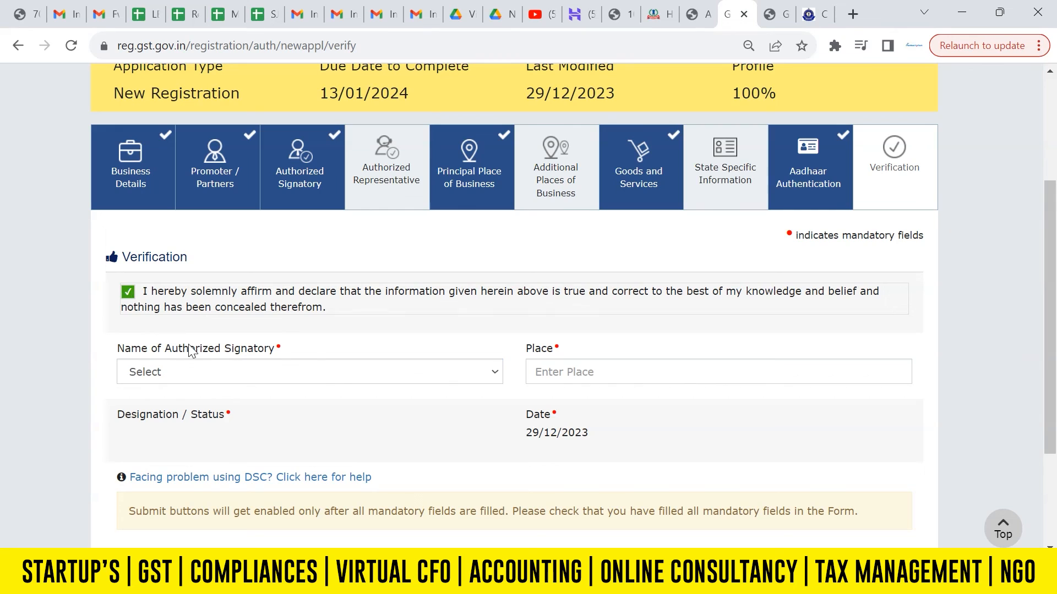
click(217, 372)
click(217, 416)
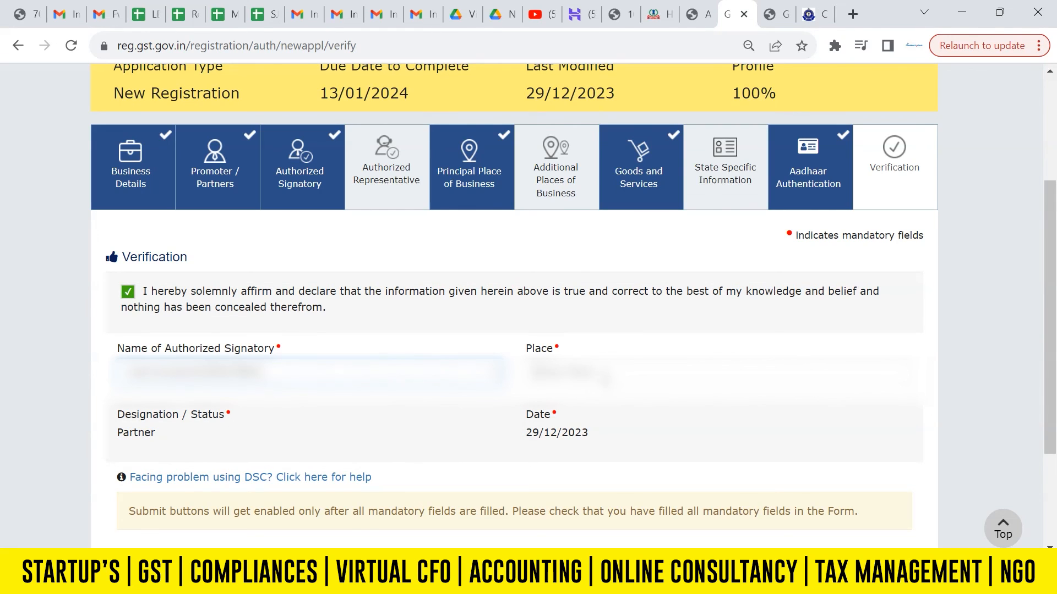
click(605, 377)
text(delhi)
key(Tab)
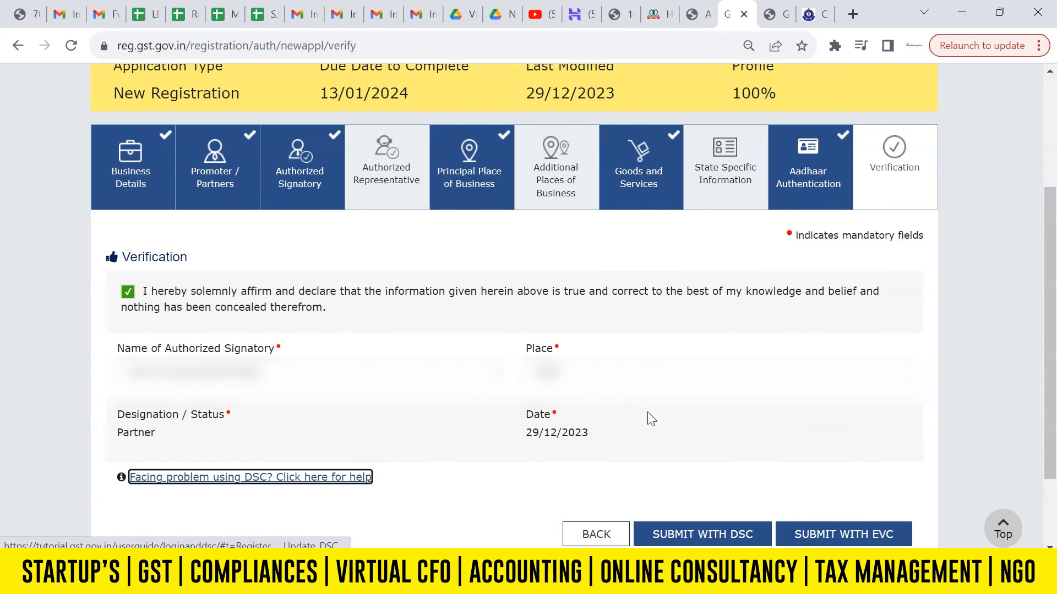
click(850, 531)
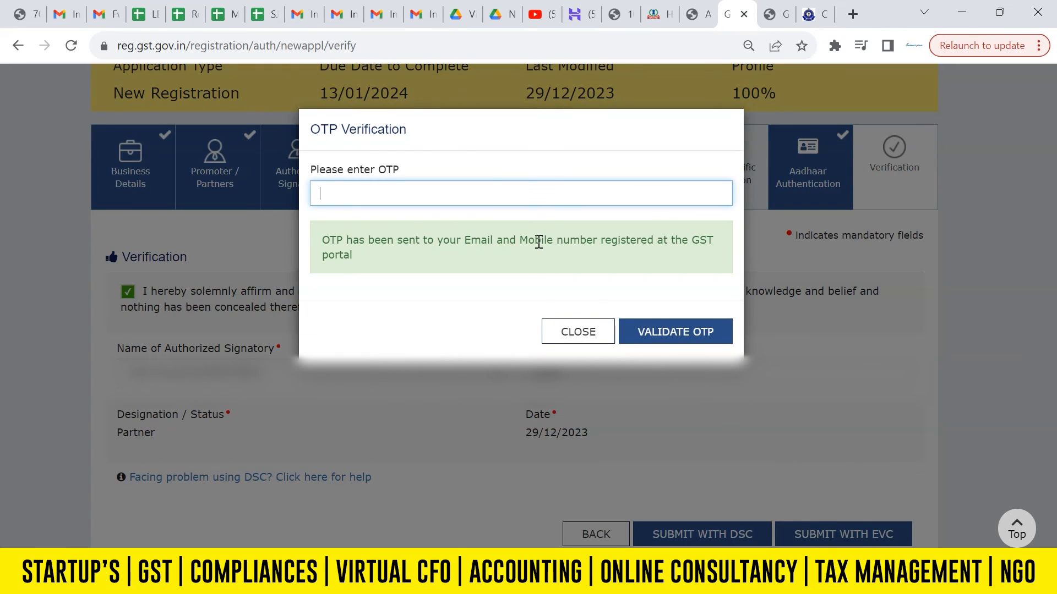